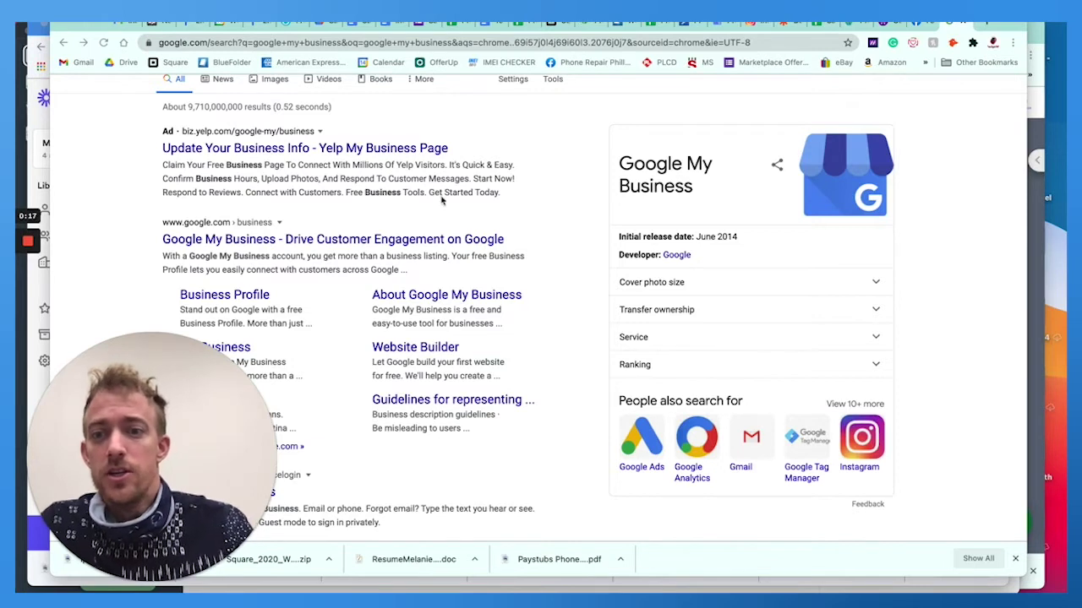
Open the Google My Business site from the search results and sign in to the business account
left_click(325, 241)
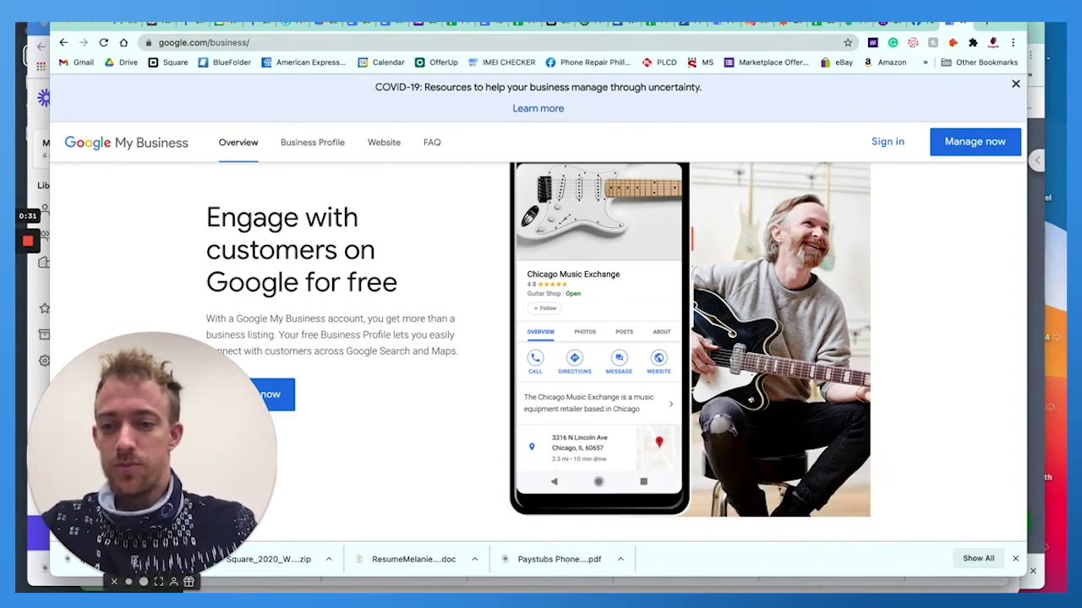
left_click(128, 582)
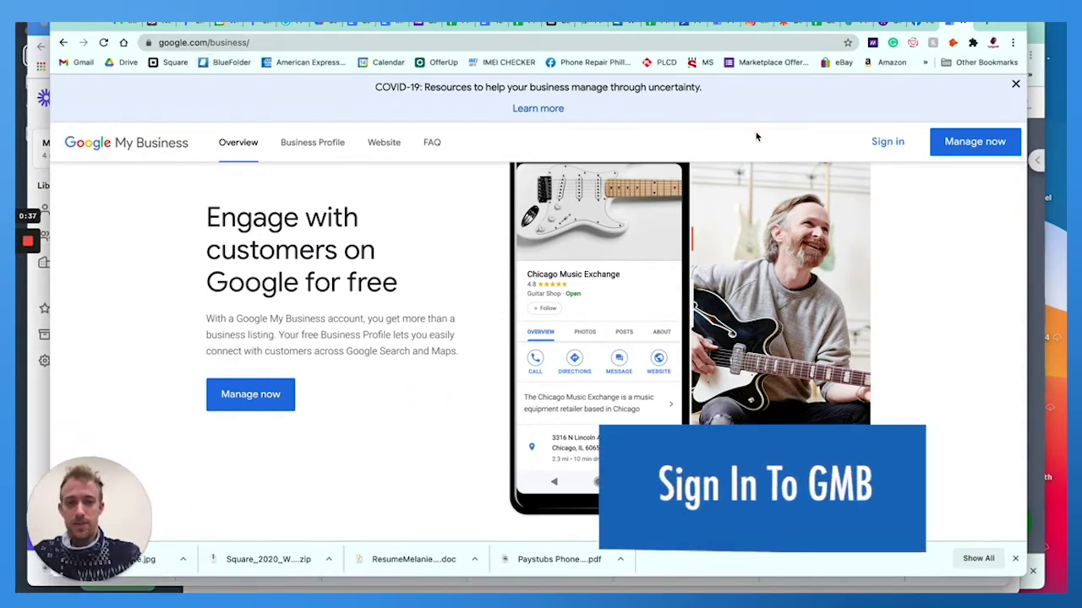
left_click(879, 144)
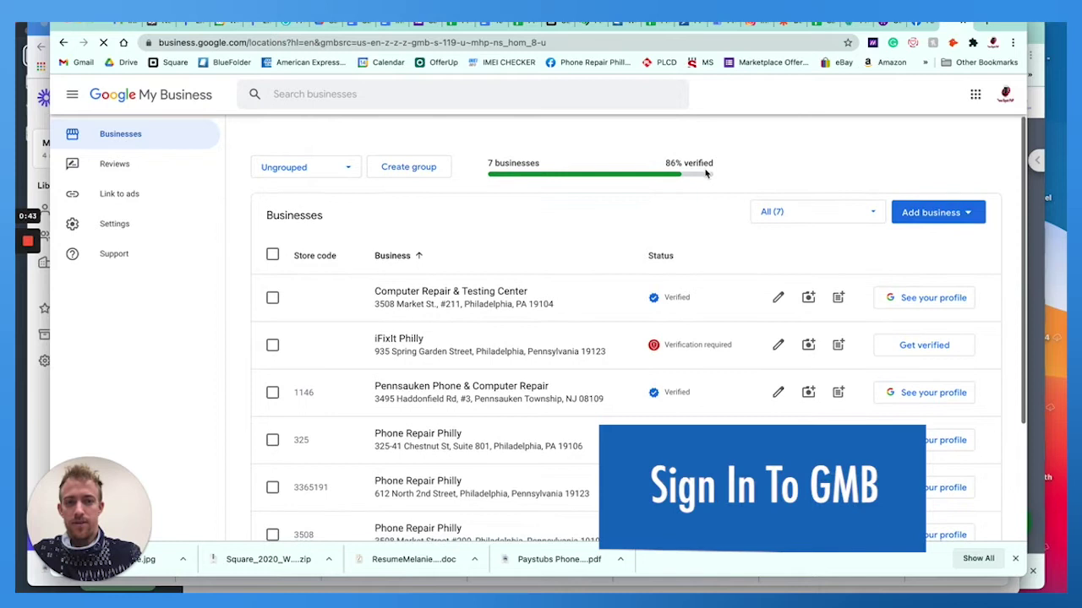
Open the second Phone Repair Philly location in the businesses list for editing
scroll(706, 173, "down", 1)
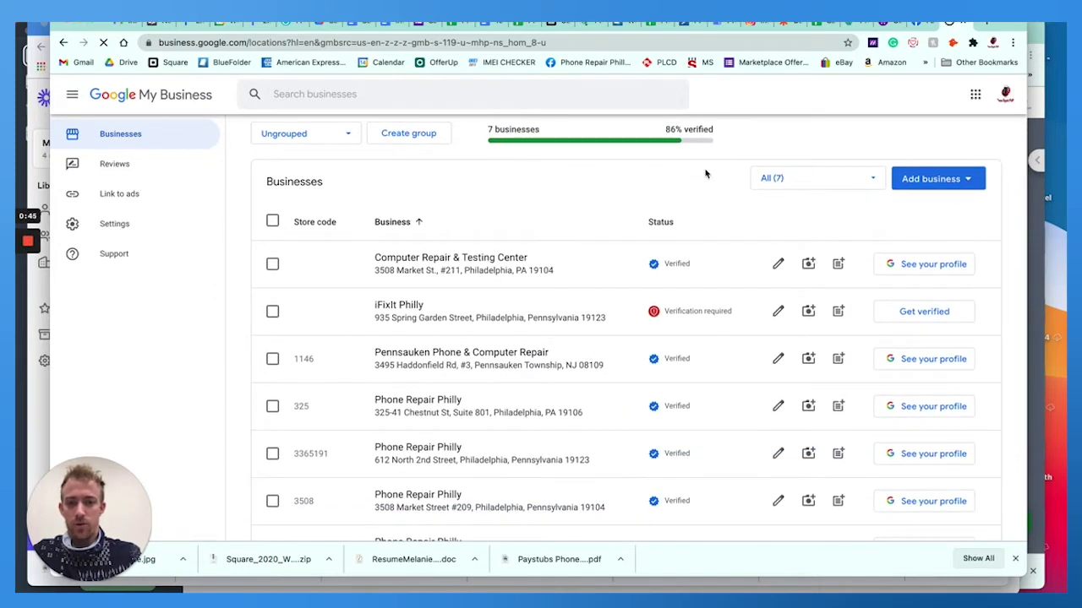
scroll(706, 173, "down", 3)
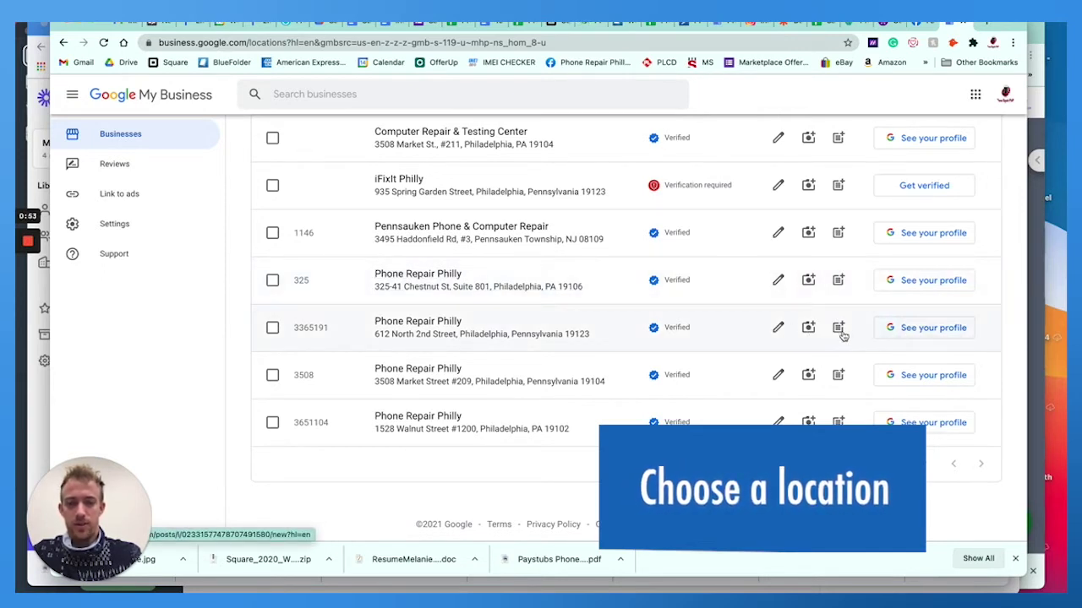
left_click(777, 328)
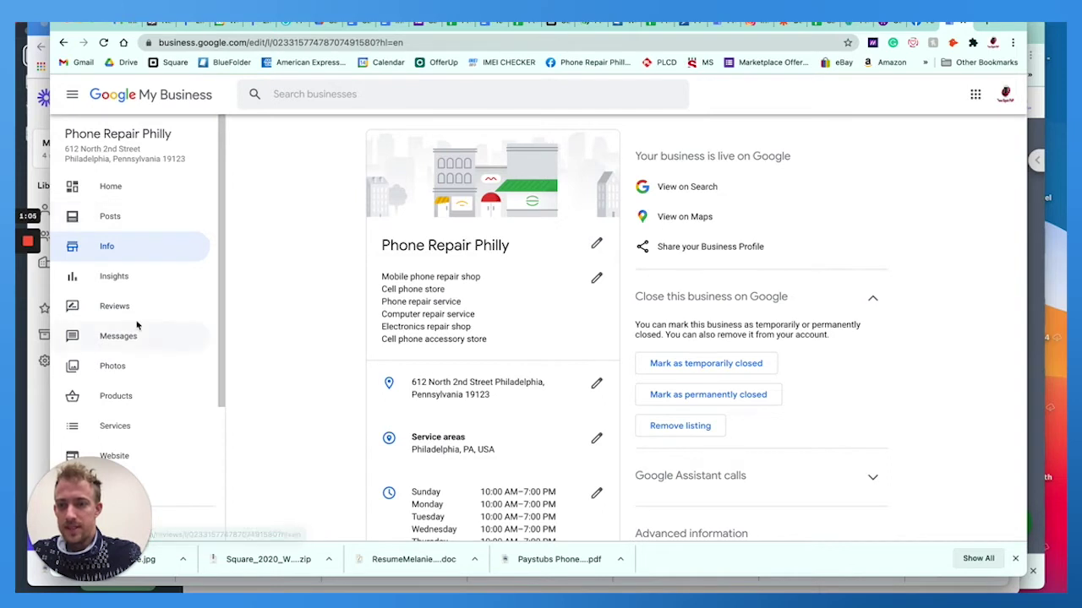
Dismiss the satisfaction survey on the location's home page and open its Products page
scroll(137, 325, "down", 2)
scroll(137, 326, "up", 1)
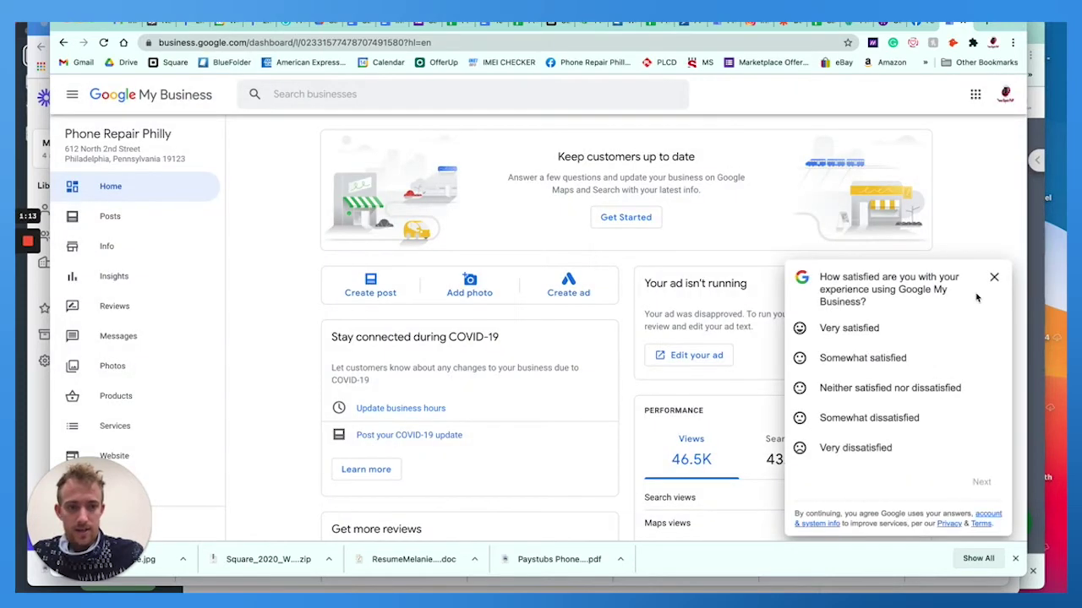
left_click(993, 279)
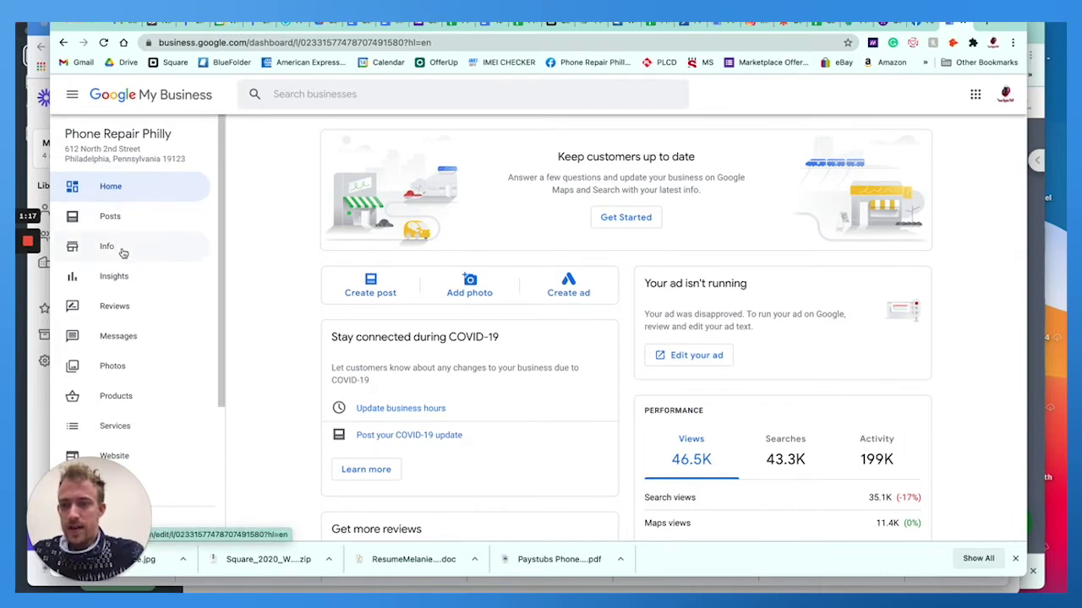
scroll(123, 276, "down", 3)
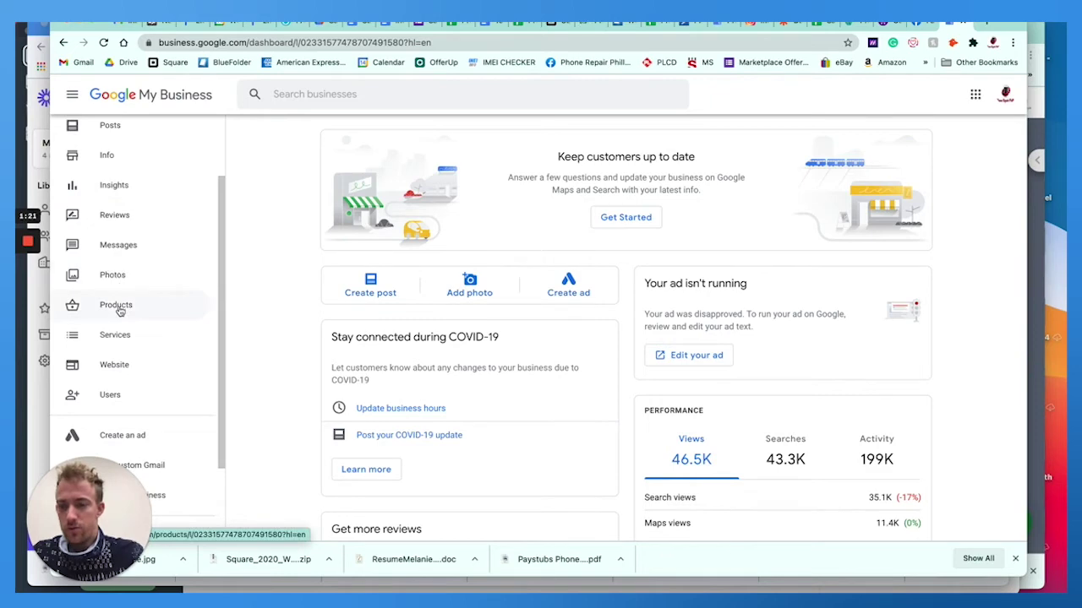
left_click(118, 306)
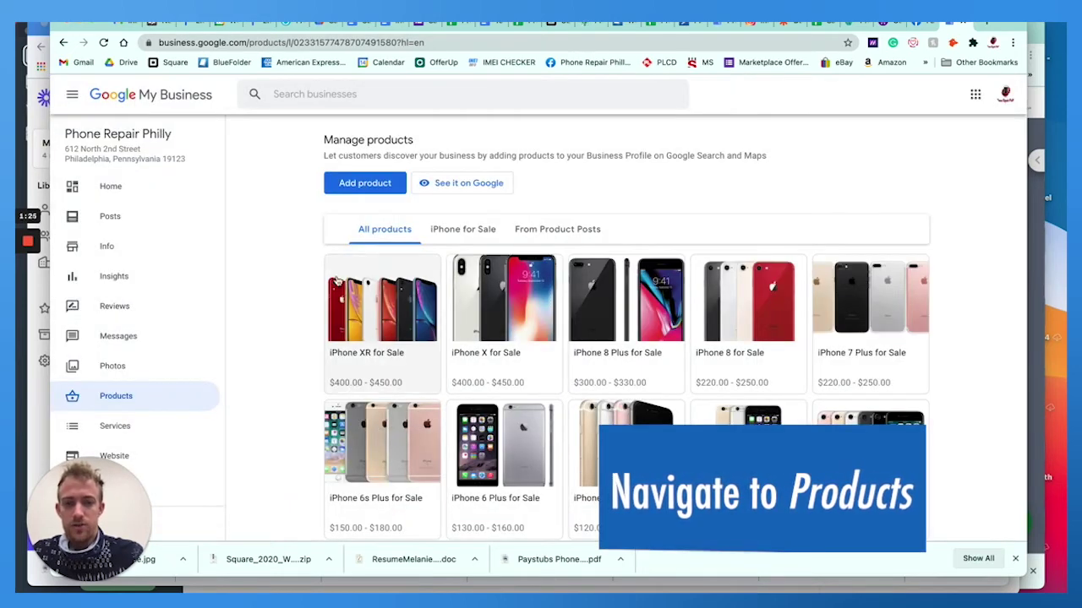
Look through the location's existing products, including the iPhone for Sale category
scroll(336, 281, "down", 1)
scroll(336, 280, "down", 4)
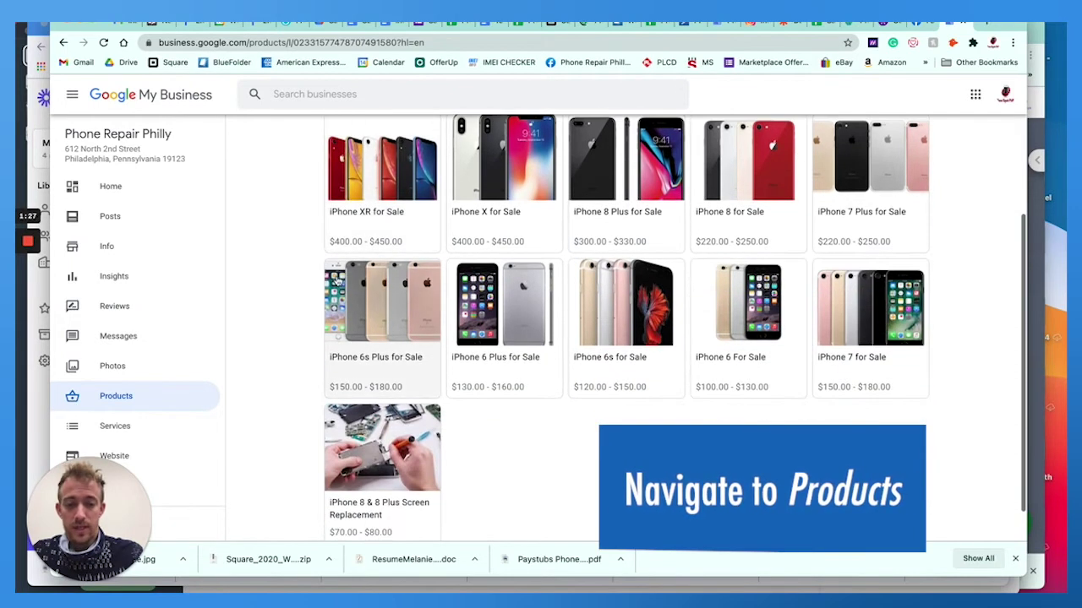
scroll(336, 281, "up", 3)
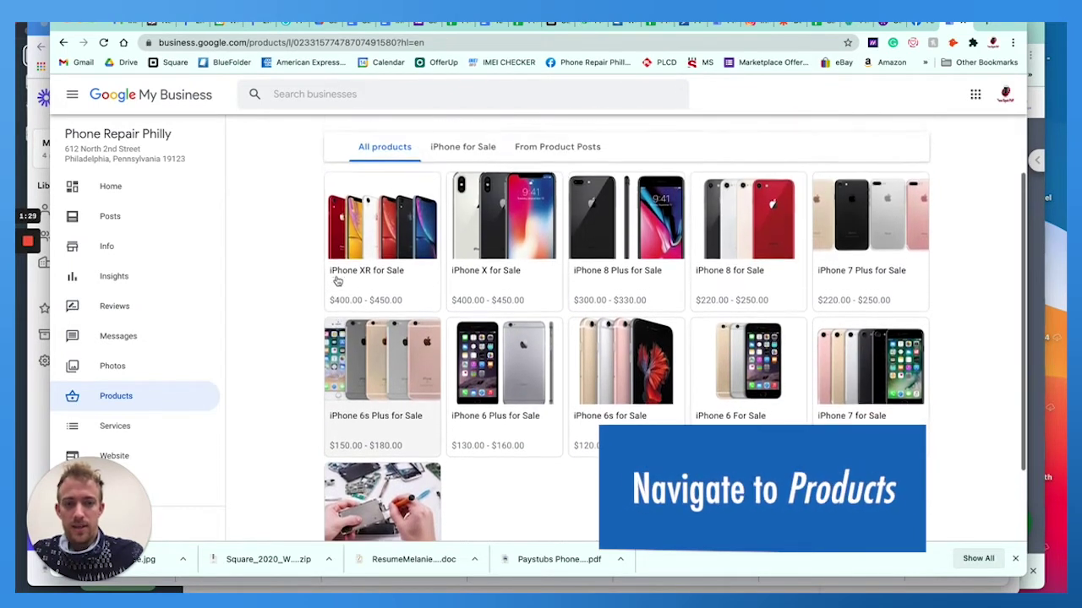
scroll(337, 280, "up", 1)
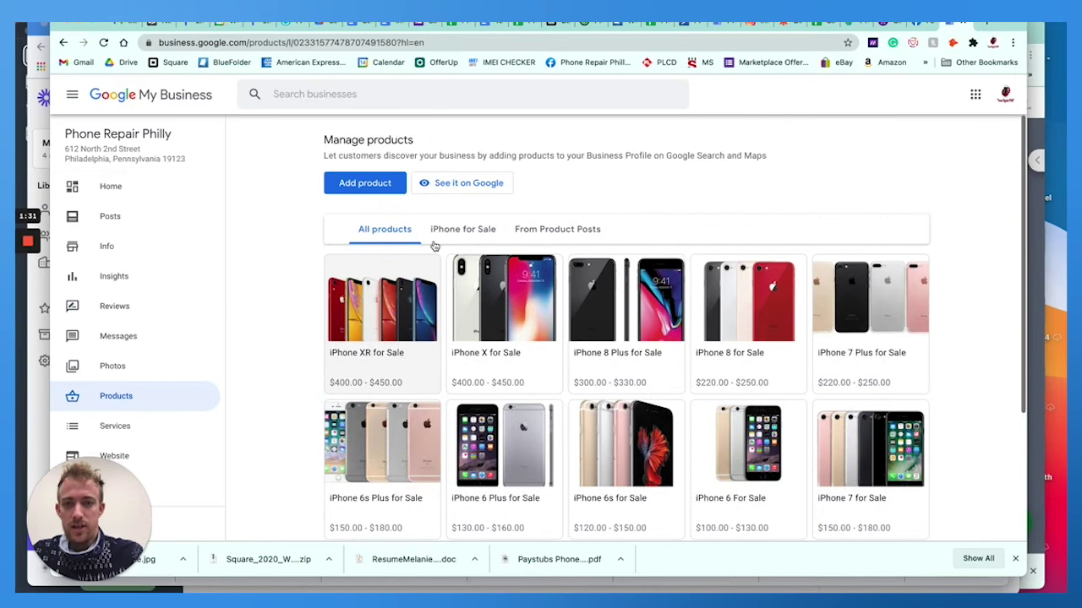
left_click(461, 231)
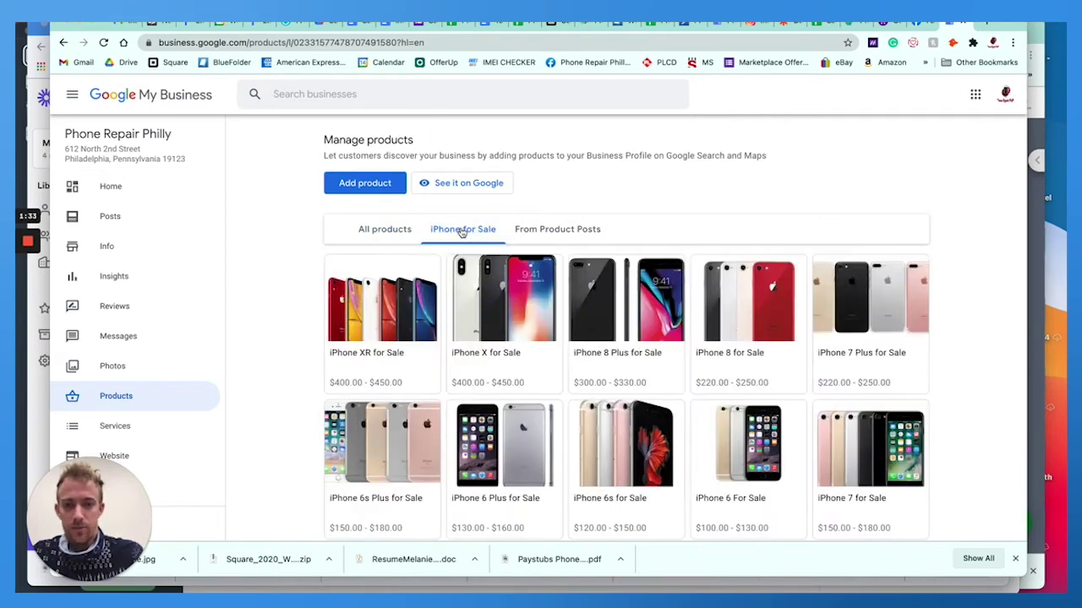
left_click(406, 230)
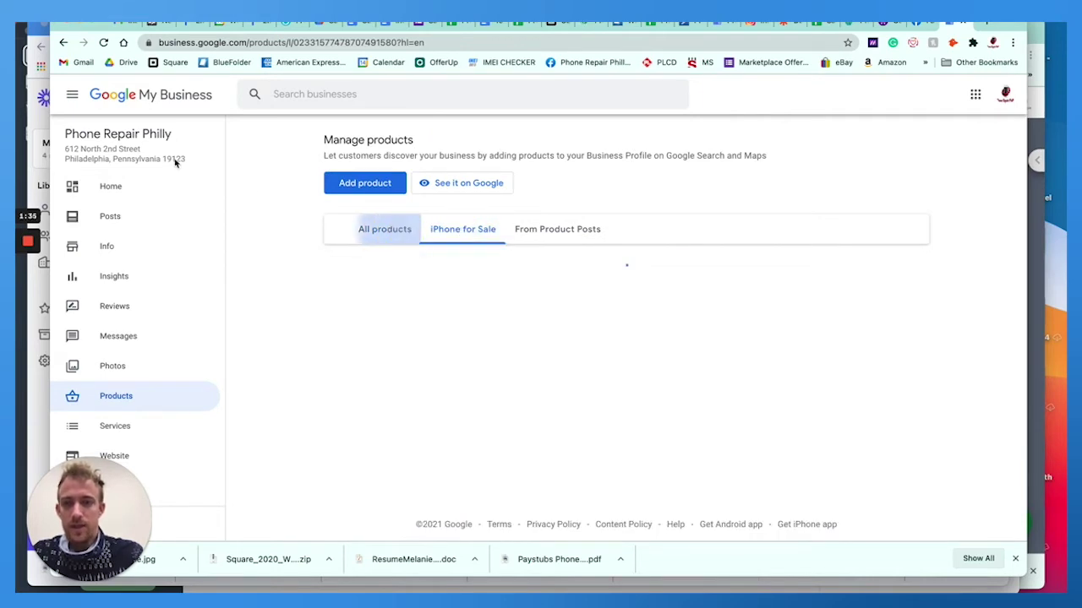
triple_click(99, 134)
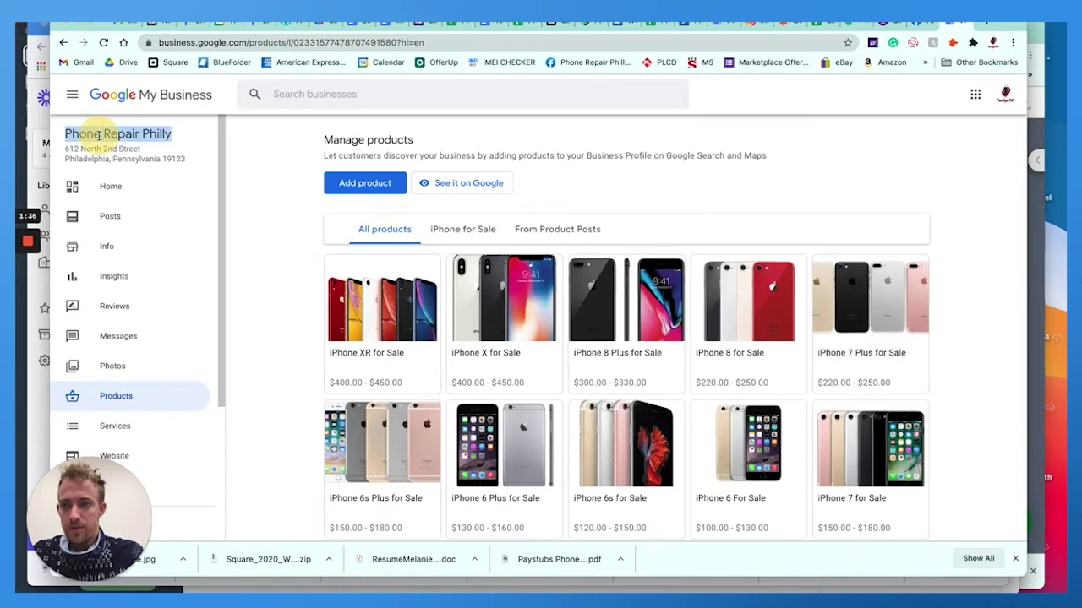
left_click(279, 165)
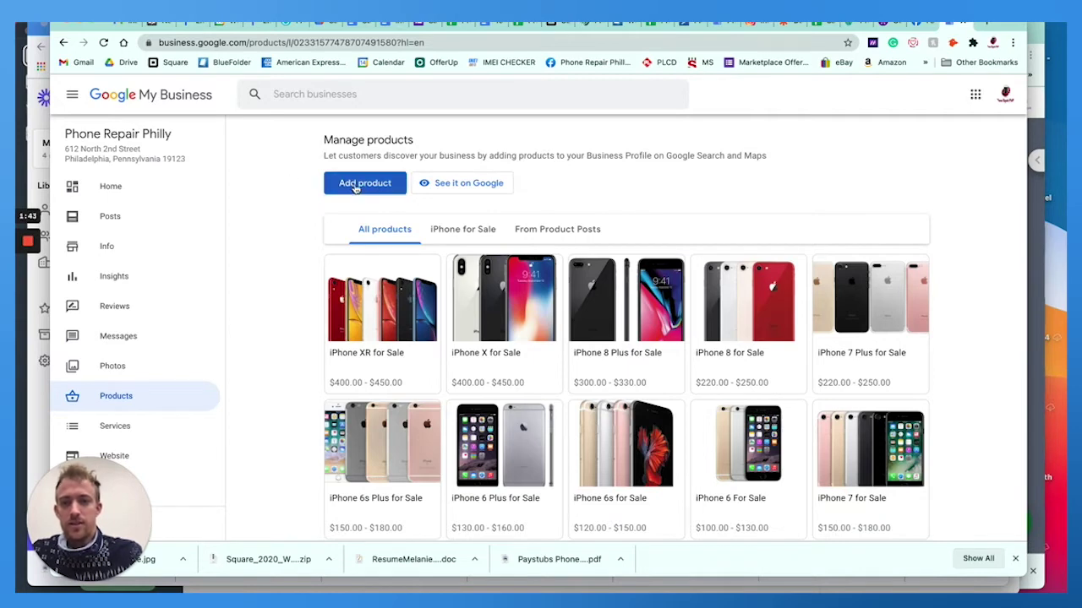
Start adding a new product and search Google Images for "iphone xs" in a new browser tab
left_click(385, 188)
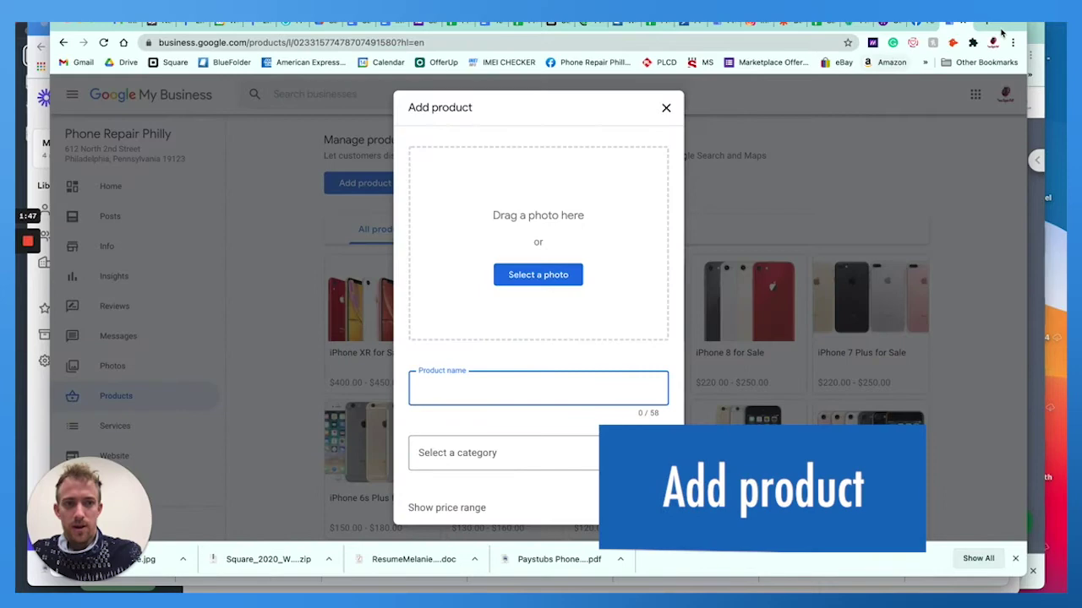
left_click(989, 28)
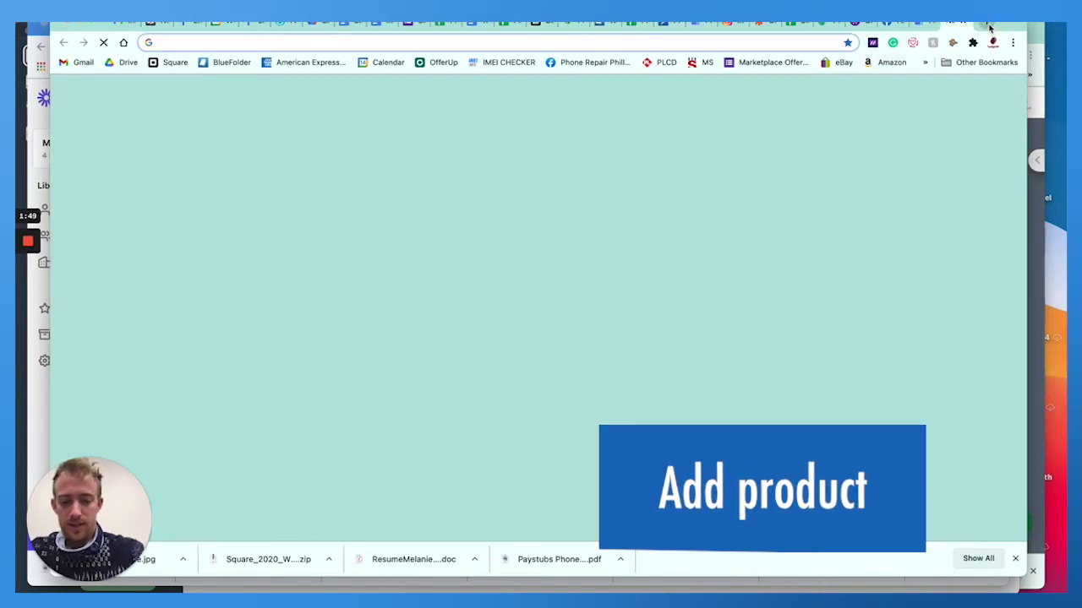
type("iphone xs")
key("Return")
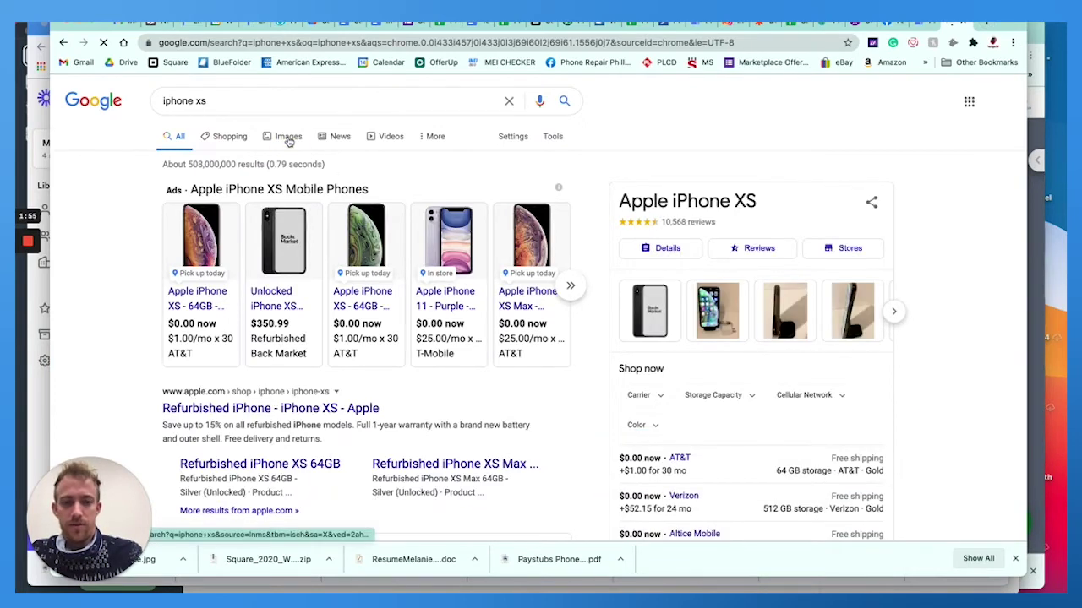
left_click(288, 138)
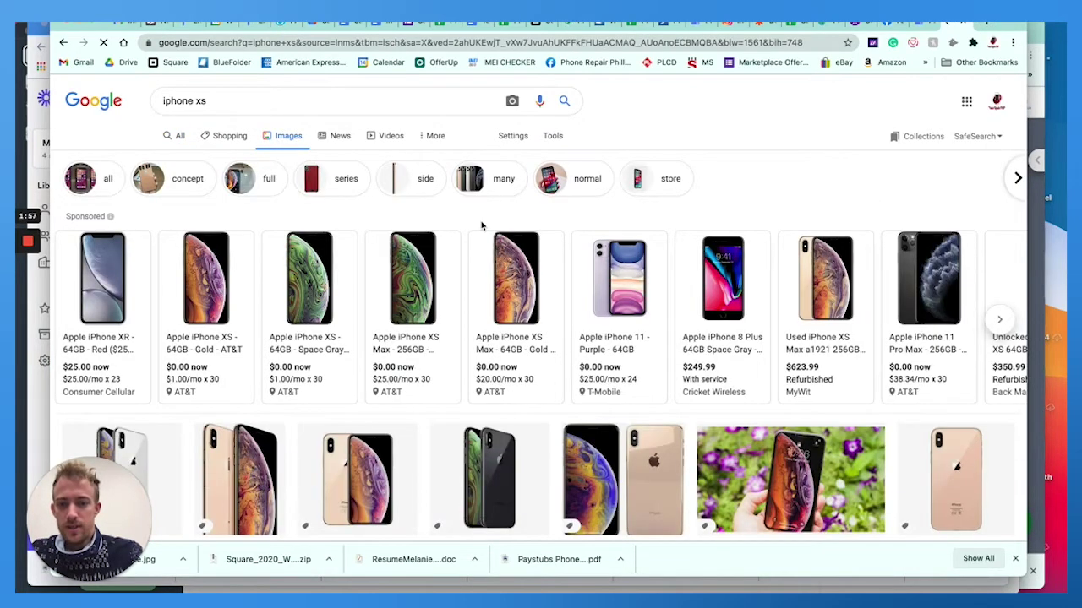
scroll(482, 225, "down", 2)
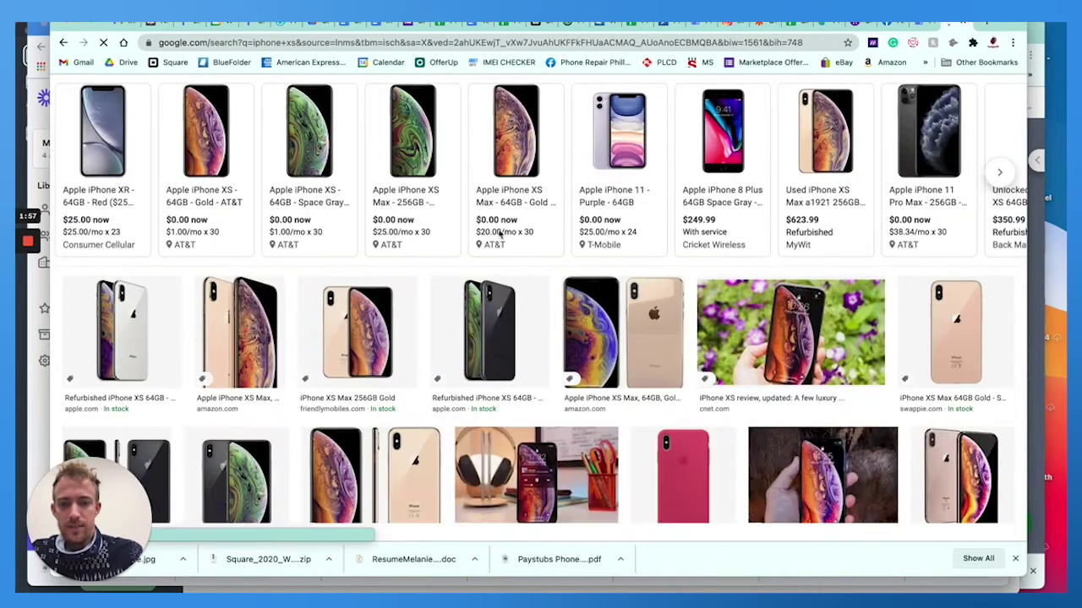
Save the Amazon image of the gold iPhone XS Max to the Downloads folder as "iPhone XS.jpg"
left_click(610, 332)
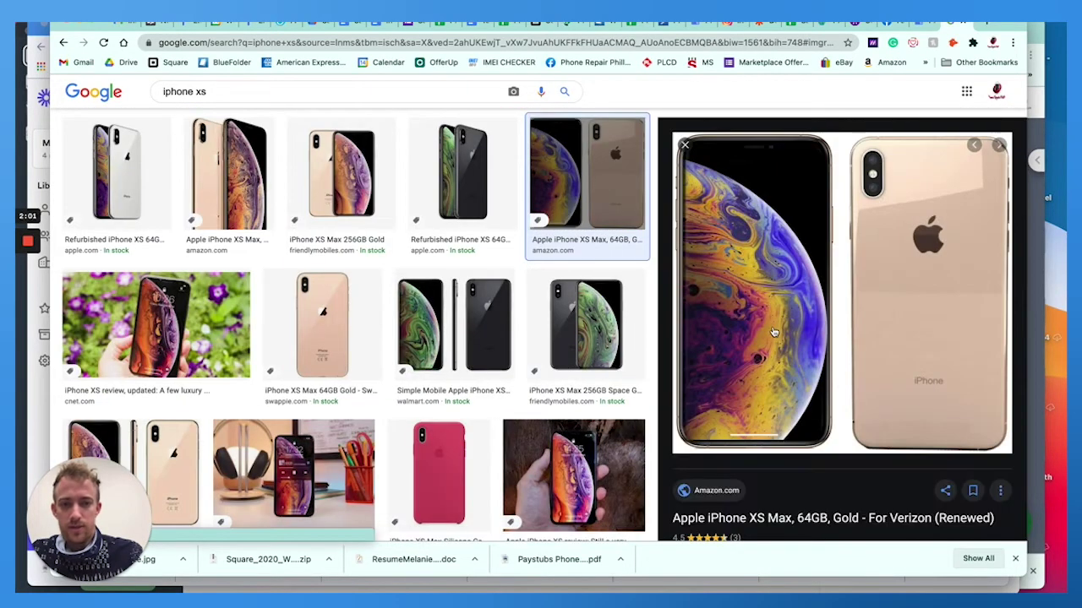
right_click(826, 329)
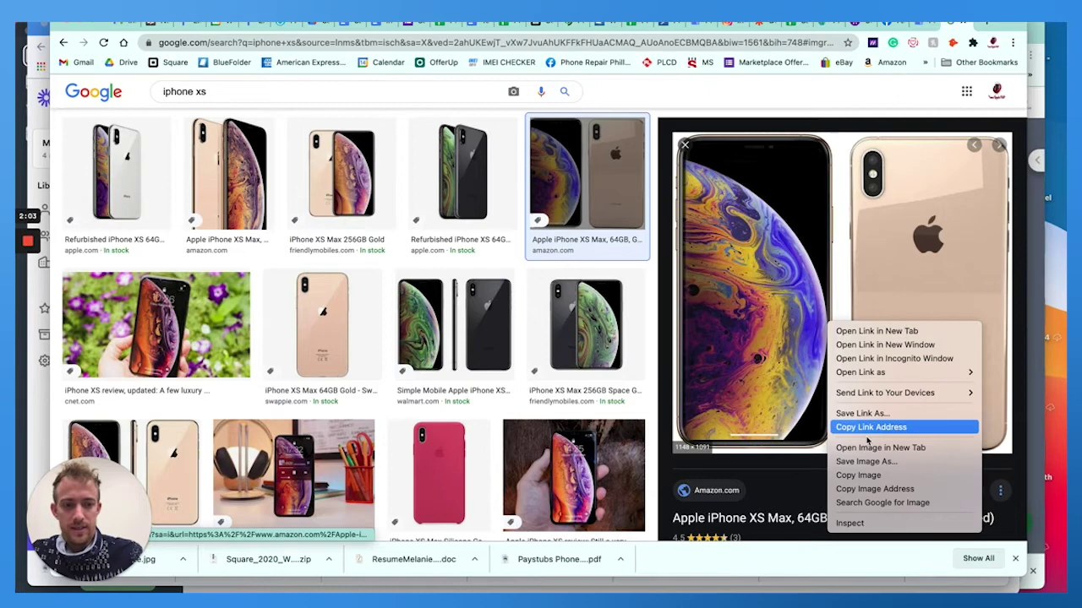
left_click(865, 464)
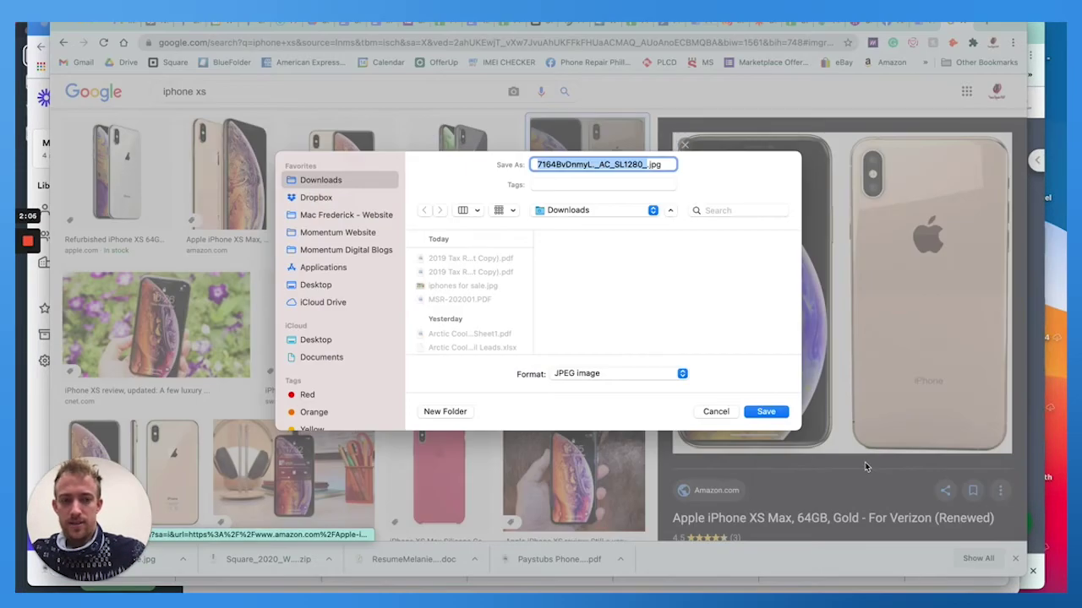
key("BackSpace")
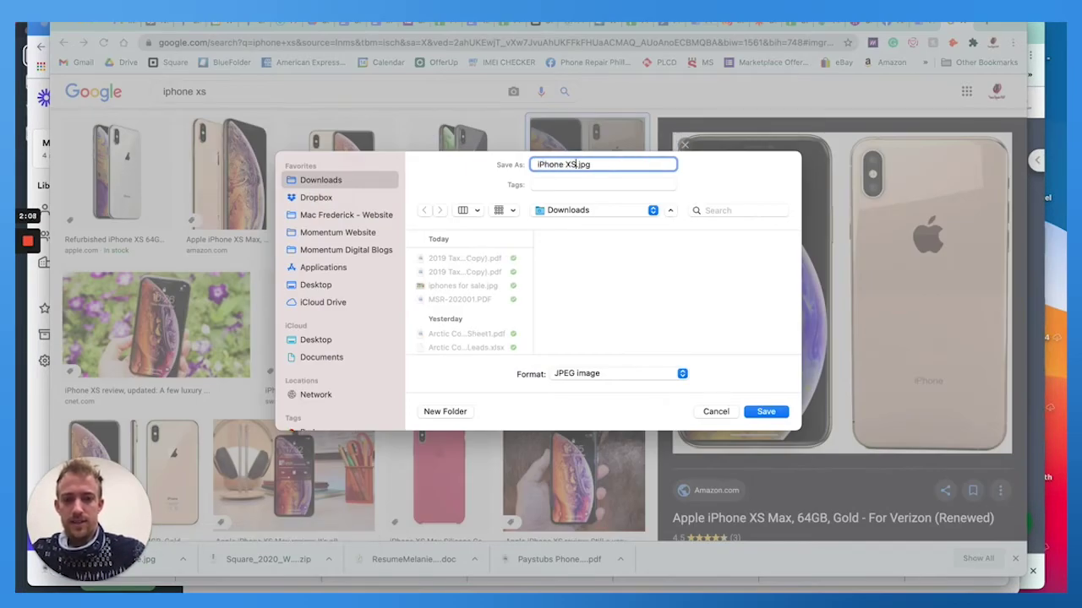
type("iPhone XS")
key("Return")
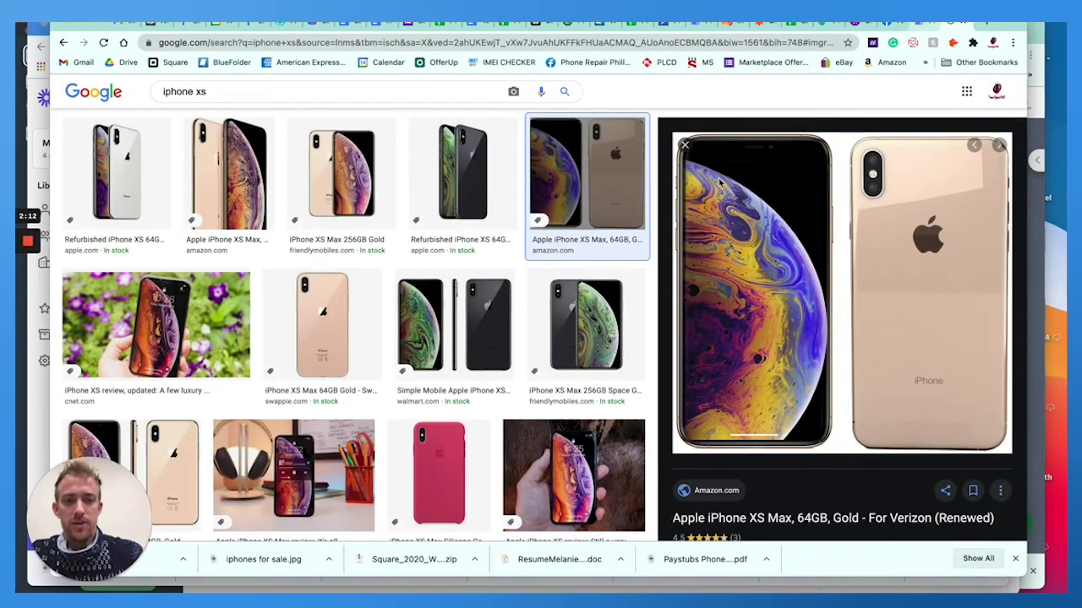
Return to the new product form and upload "iPhone XS.jpg" from Downloads as the product photo
key("ctrl+Tab")
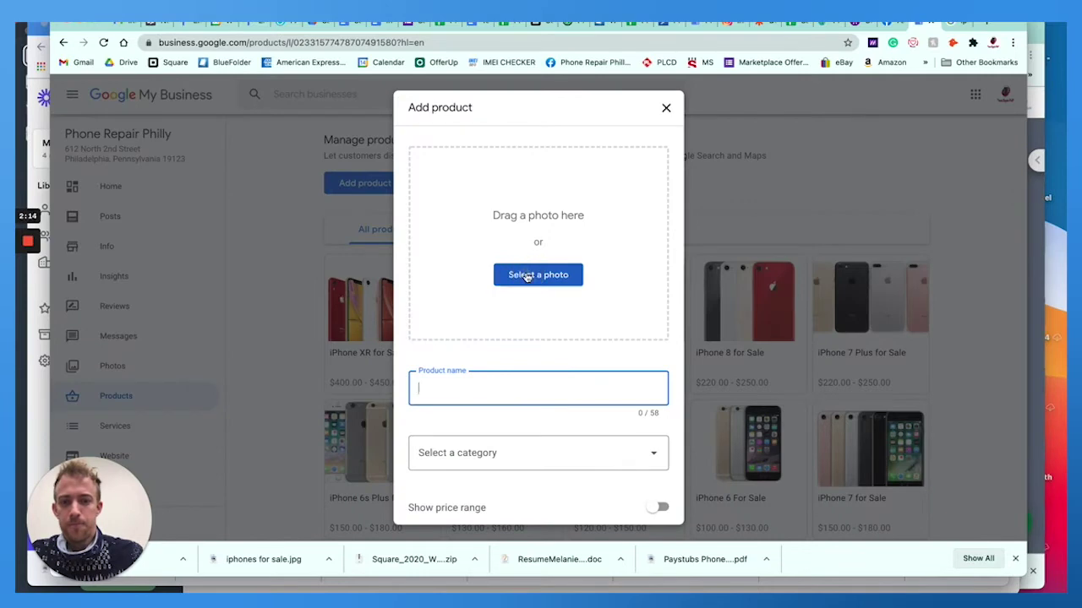
left_click(525, 275)
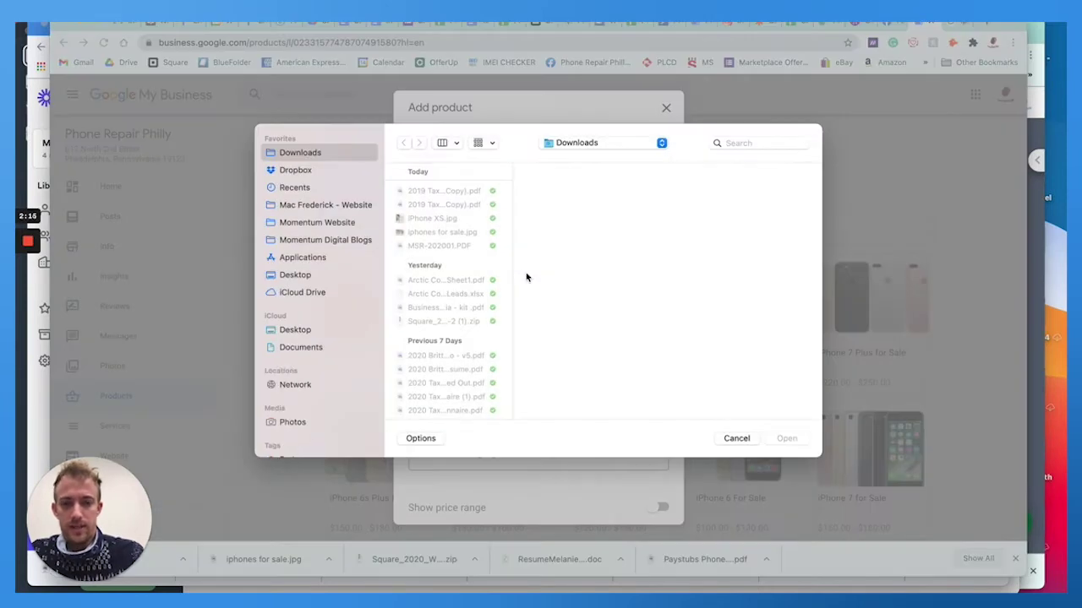
double_click(446, 219)
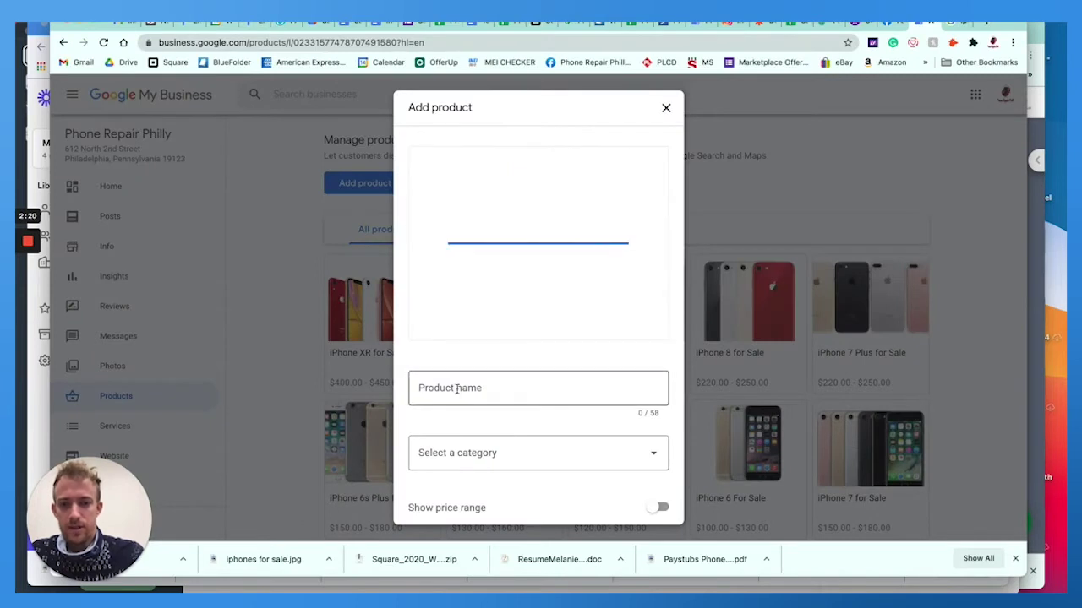
Name the product "iPhone XS for Sale" and assign it to the iPhone for Sale category
left_click(456, 389)
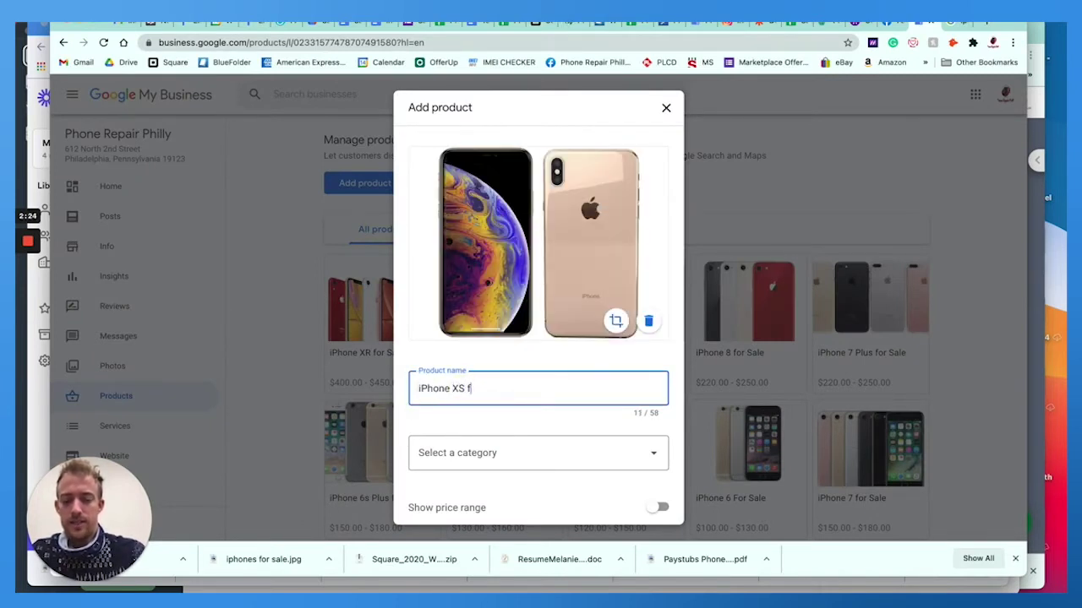
type("iPhone XS for Sale")
key("Tab")
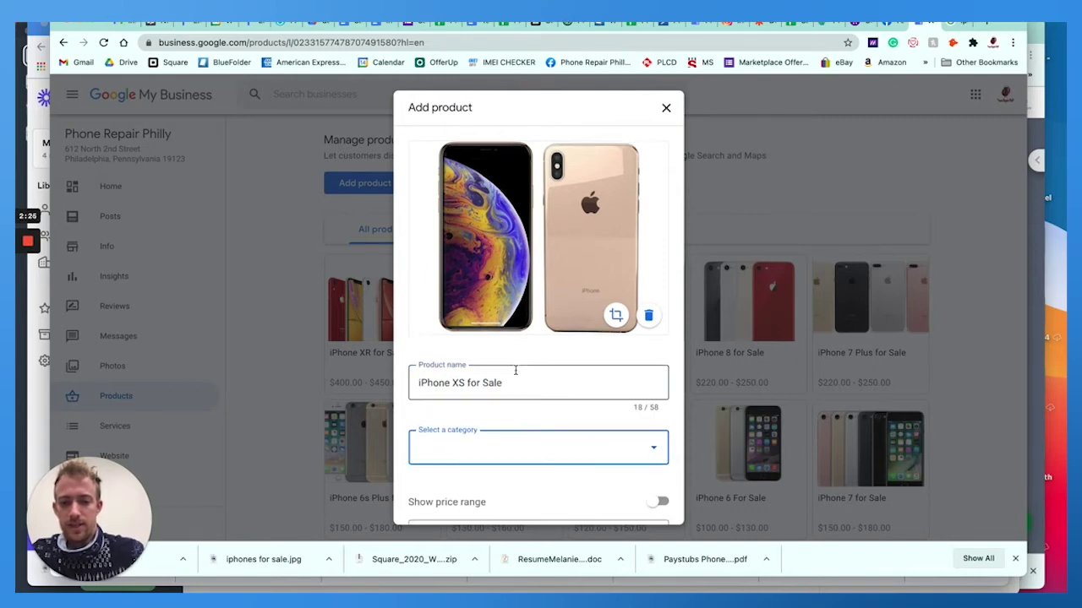
scroll(503, 375, "down", 2)
left_click(520, 345)
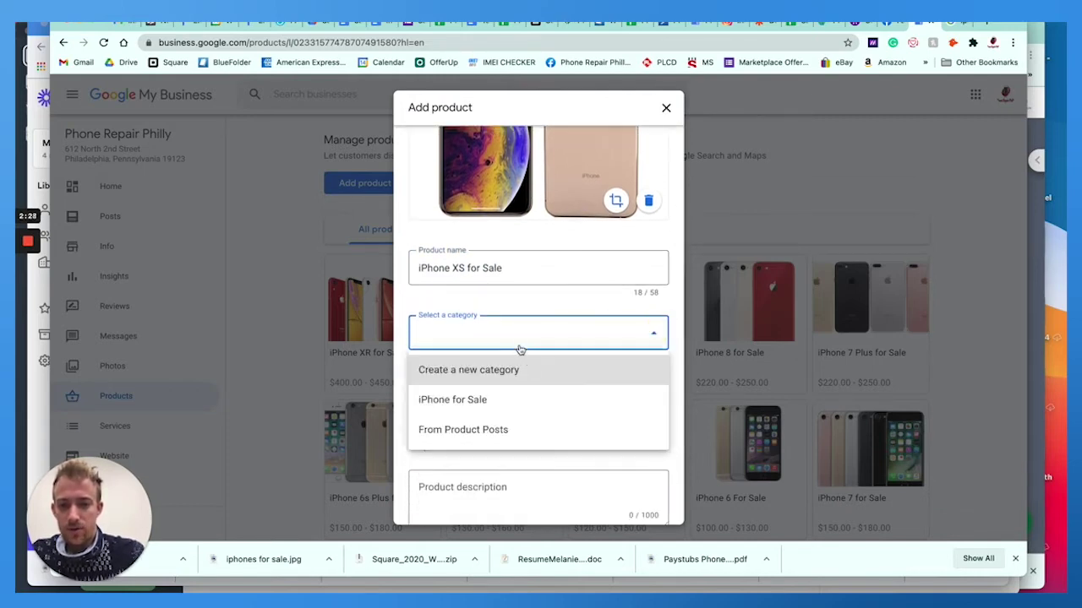
left_click(483, 405)
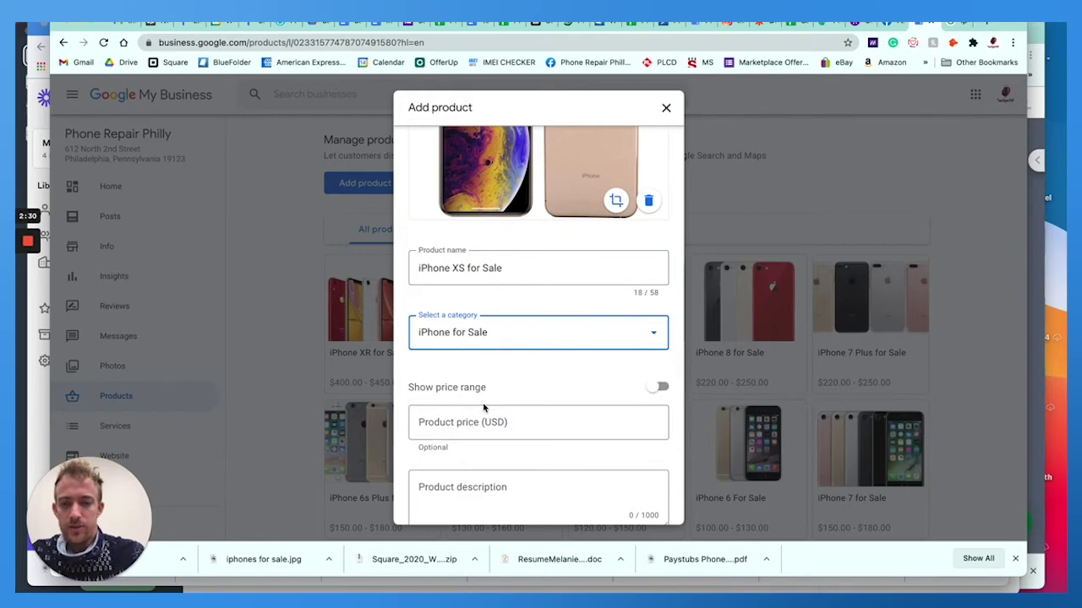
Turn on the price range for the product and set it from 420 to 470 USD
left_click(652, 390)
scroll(541, 385, "down", 1)
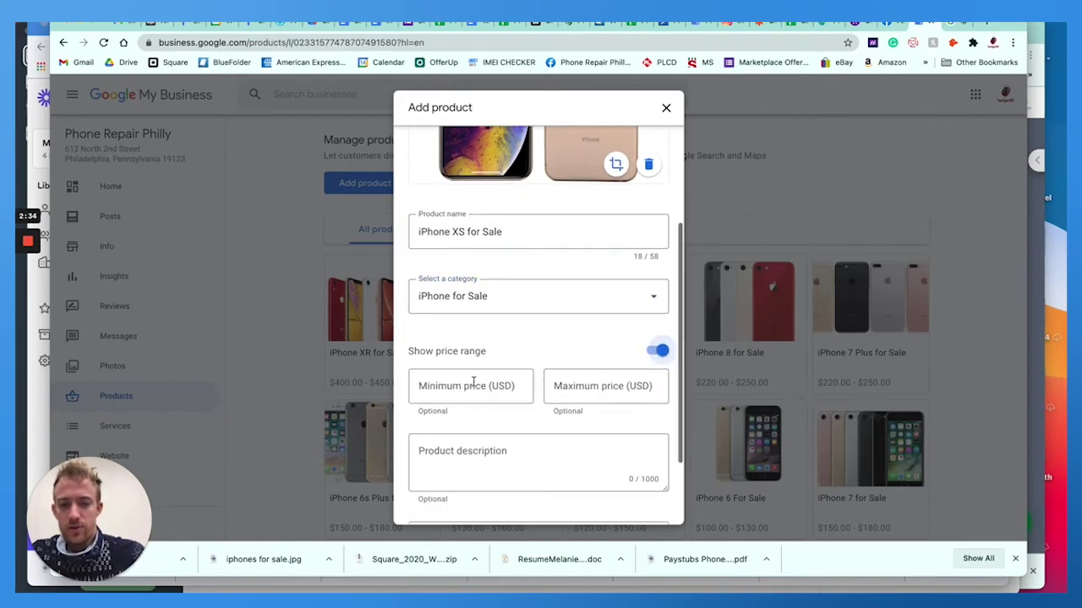
left_click(472, 386)
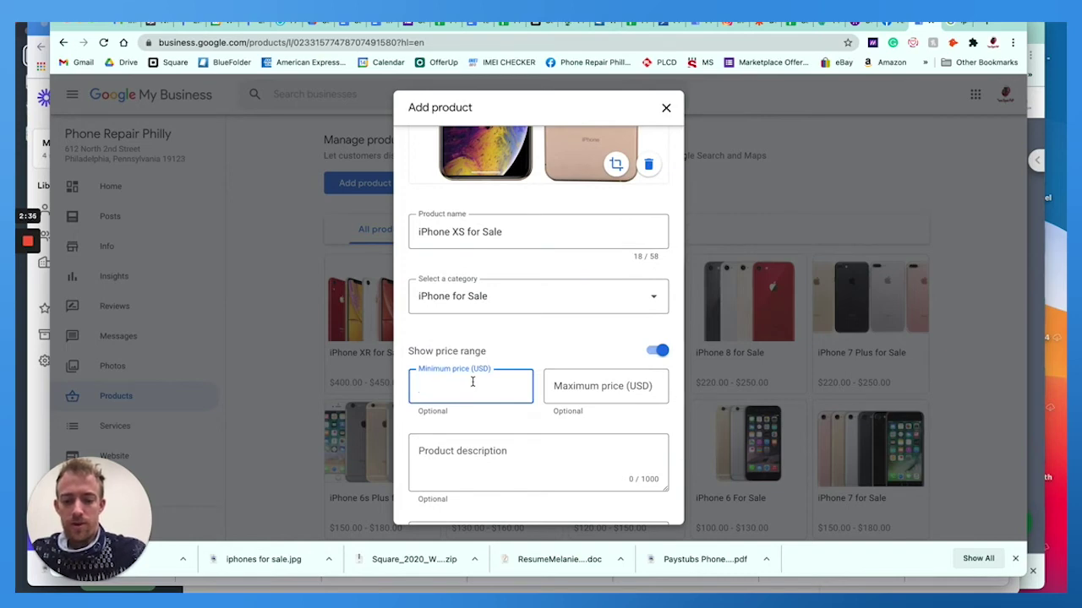
left_click(605, 386)
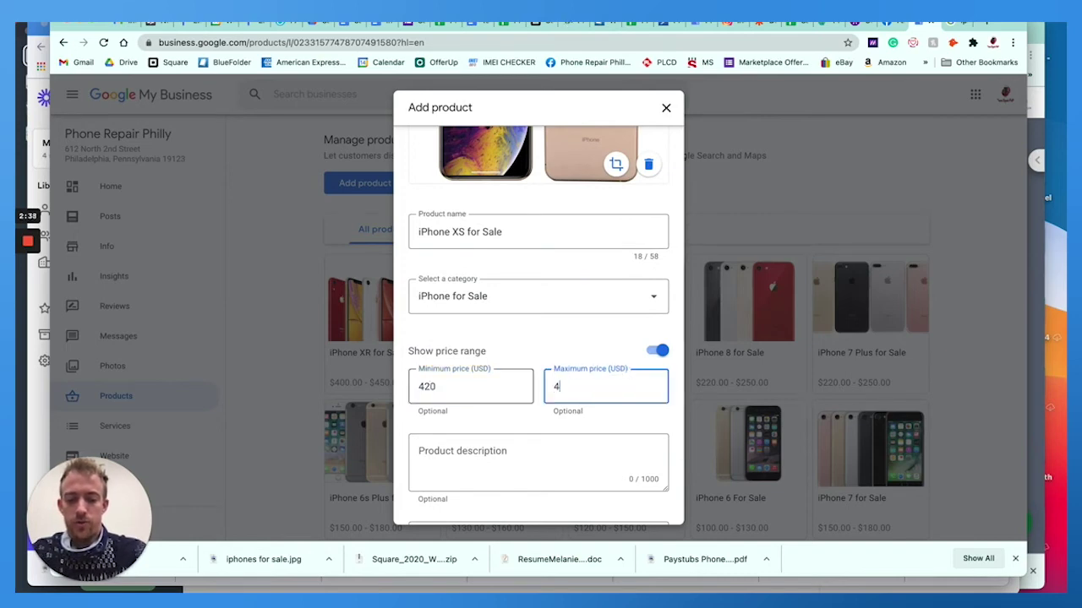
Describe the product as "Apple iPhone XS for Sale" with a second line reading "Unlocked any carrier any GB storage"
left_click(447, 459)
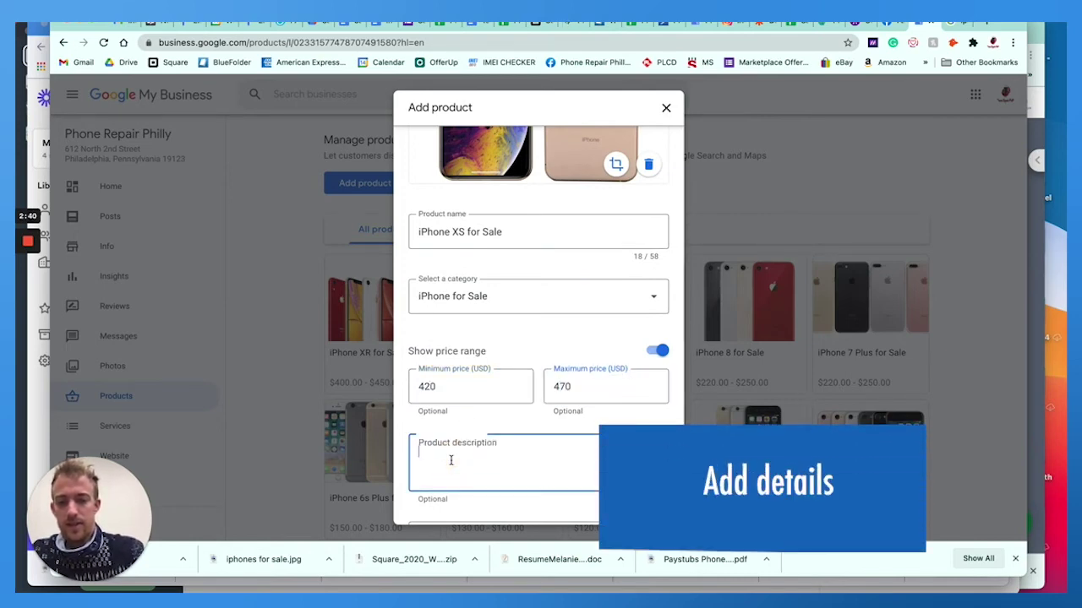
type("Apple iPhone")
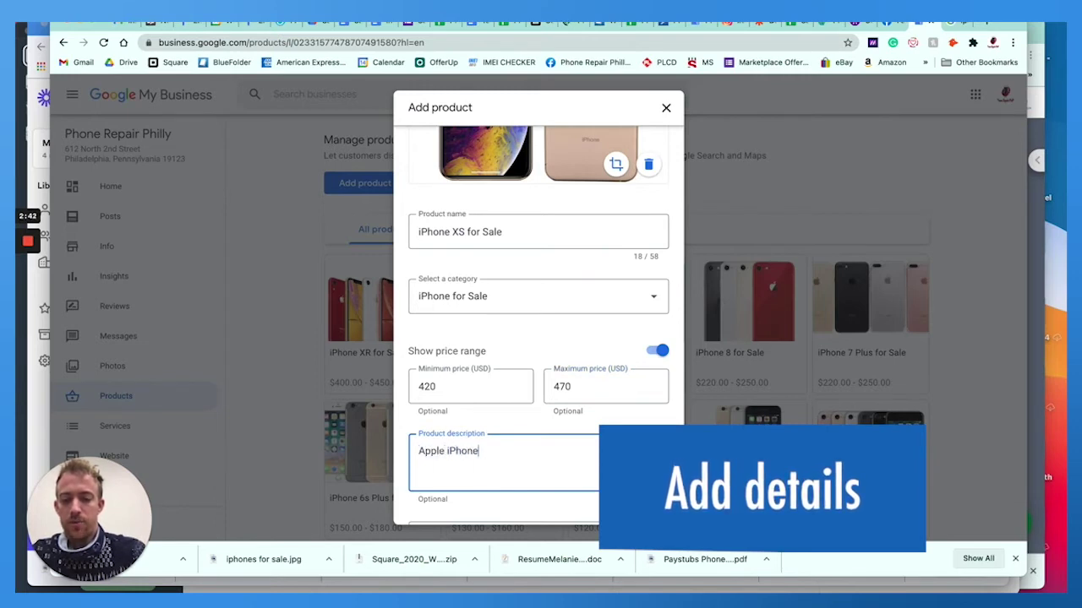
type(" XS for Sa")
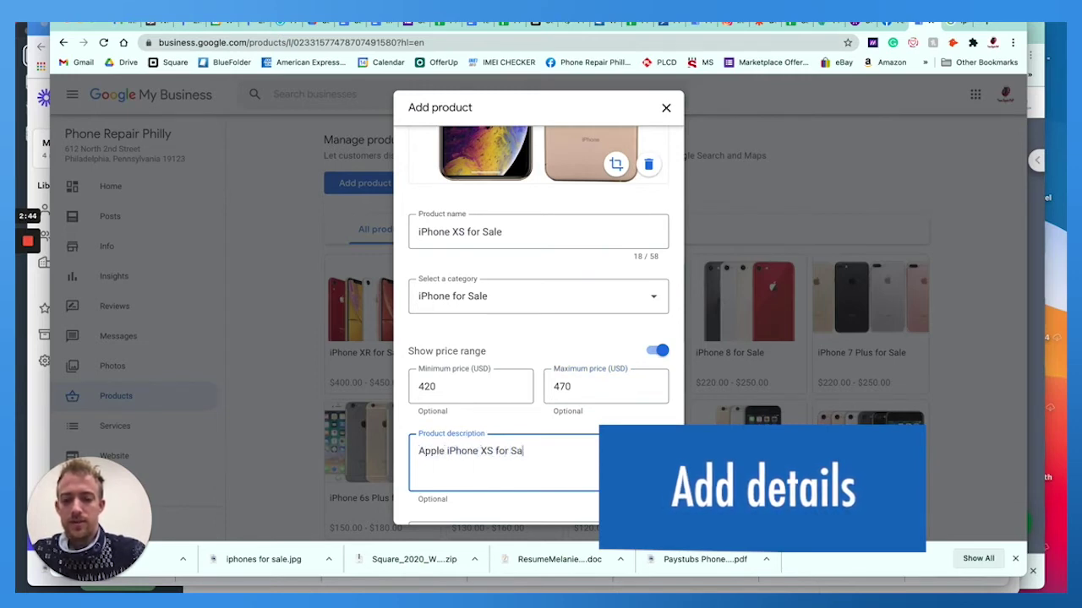
type("le")
key("Return")
type("Unlocked any ")
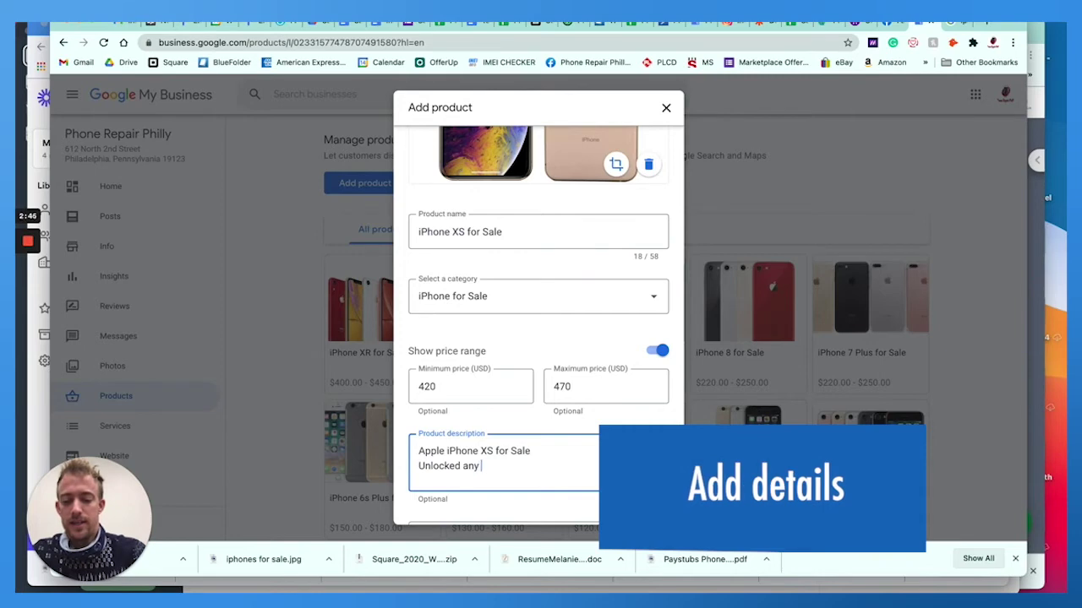
type("carrier ")
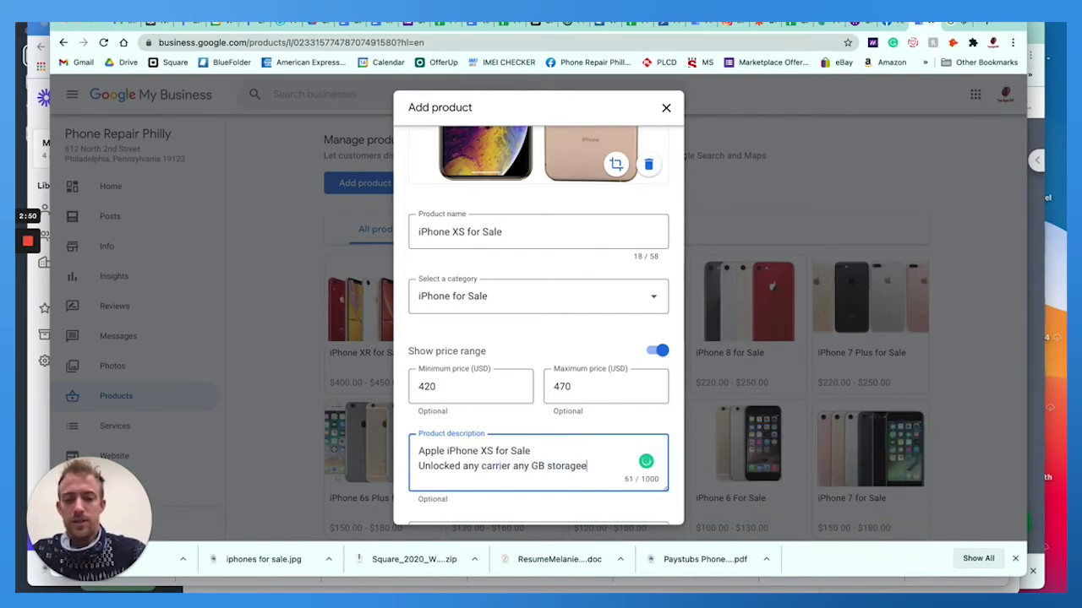
type("any GB storagee")
key("Return")
key("Return")
type("instock")
key("ctrl+v")
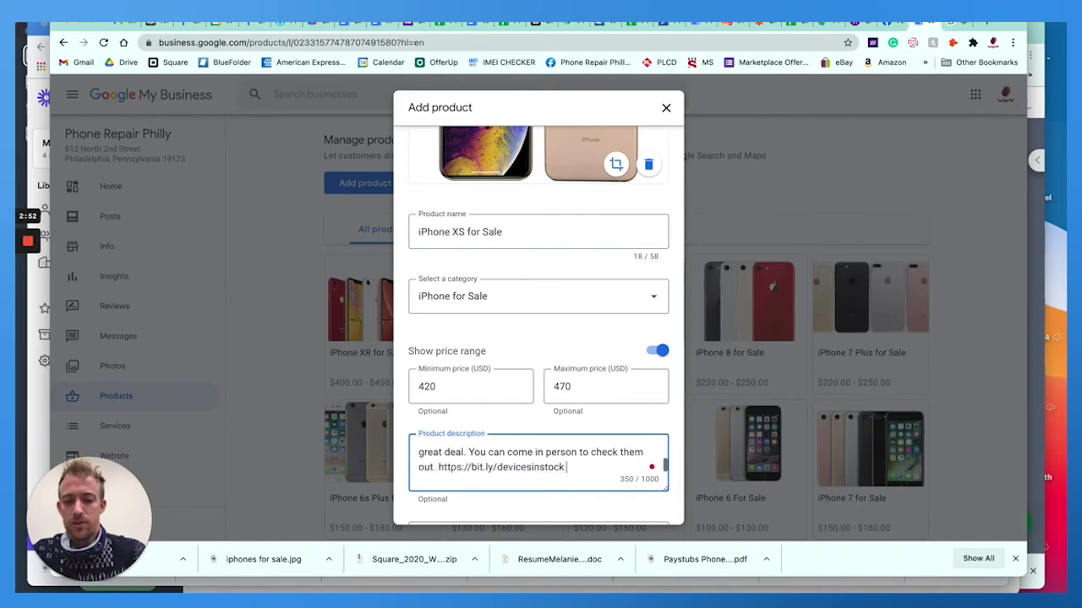
scroll(530, 471, "up", 5)
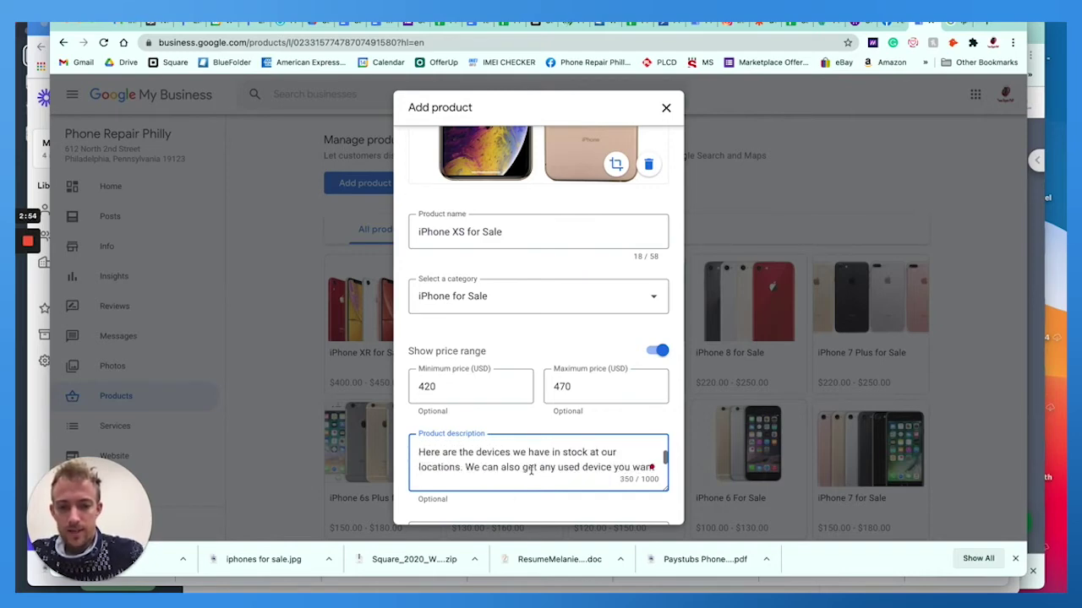
scroll(530, 471, "down", 5)
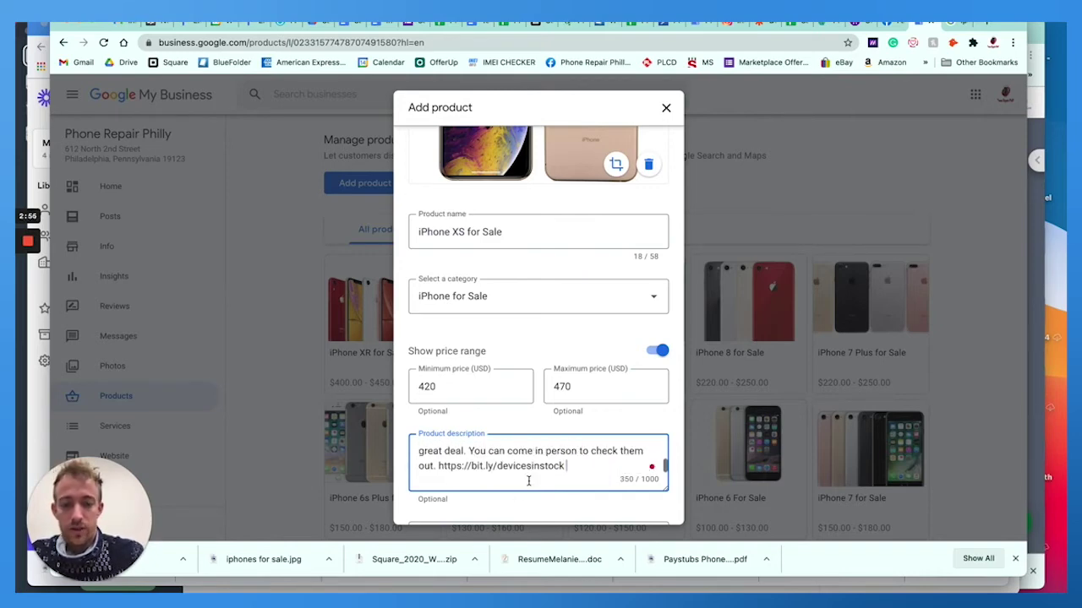
Add a "Learn more" button to the product
scroll(523, 504, "down", 3)
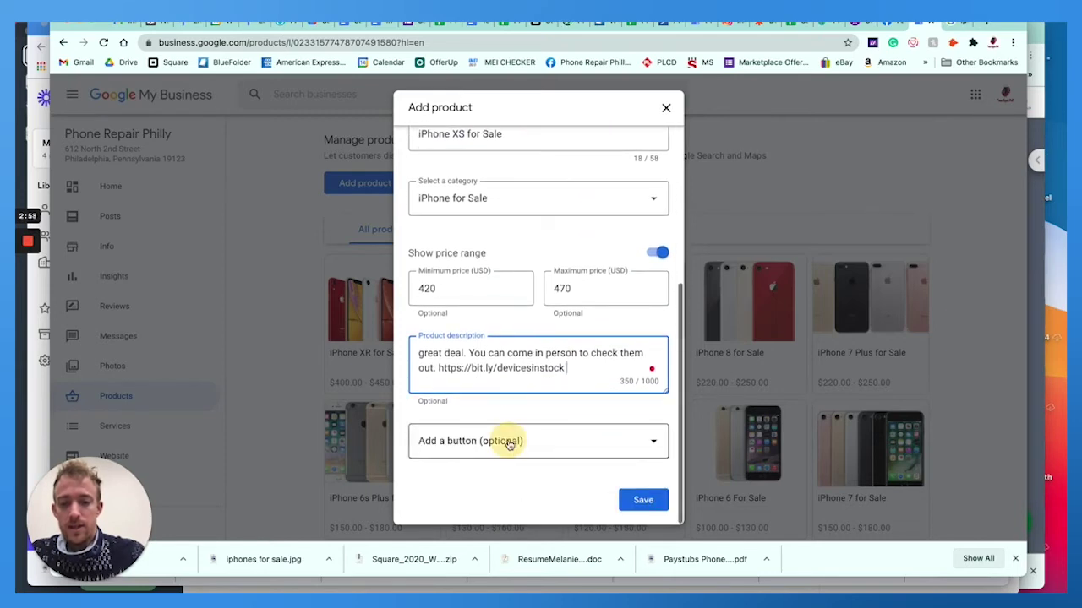
left_click(510, 445)
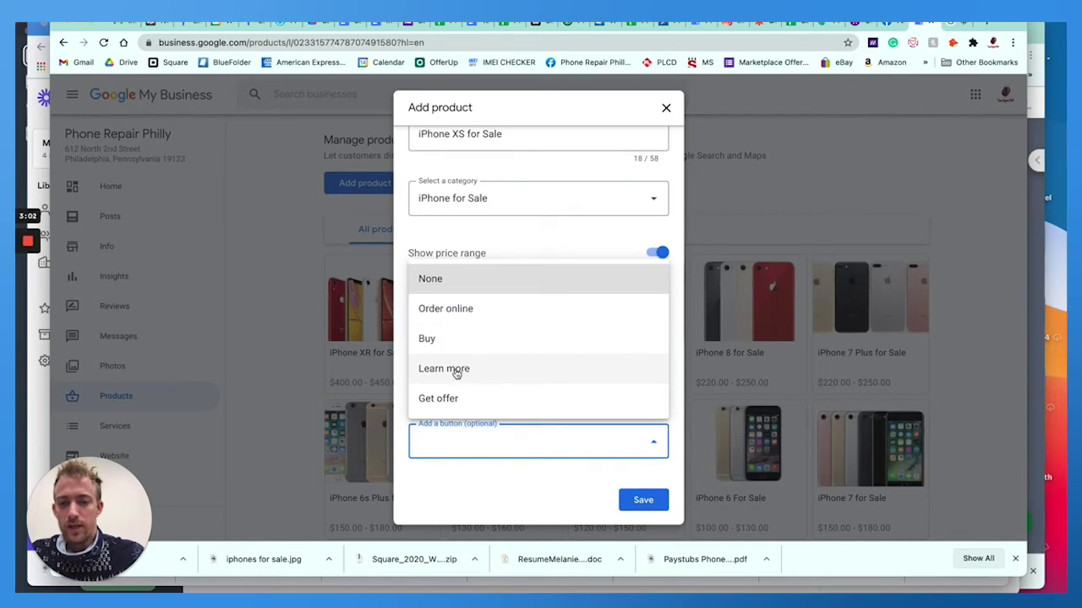
left_click(457, 372)
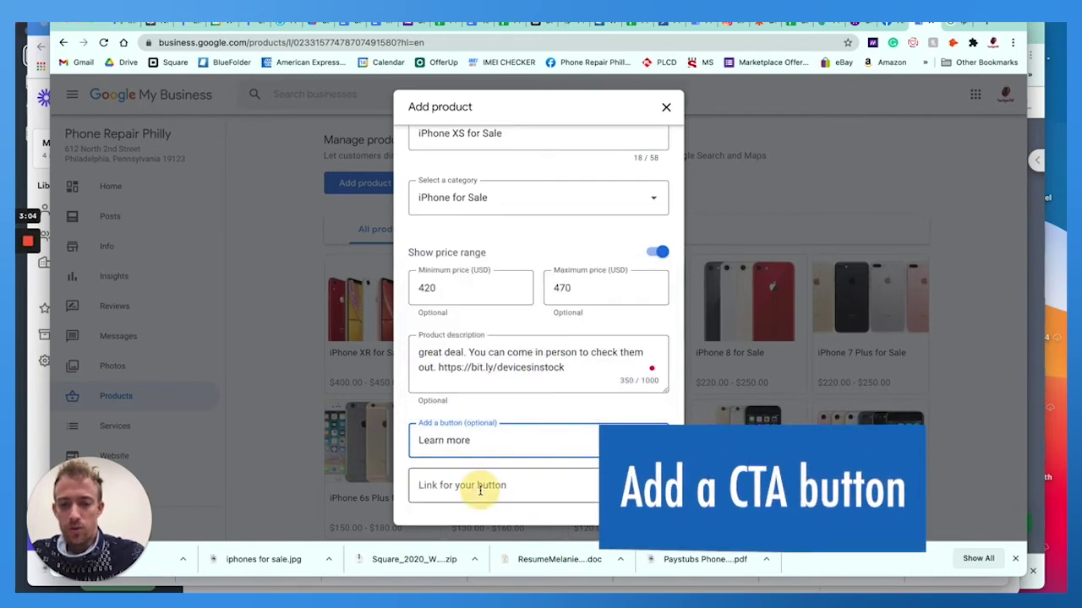
Open the iPhones for Sale page of phonerepairphilly.com in a new browser tab and copy its address for the button link
left_click(479, 490)
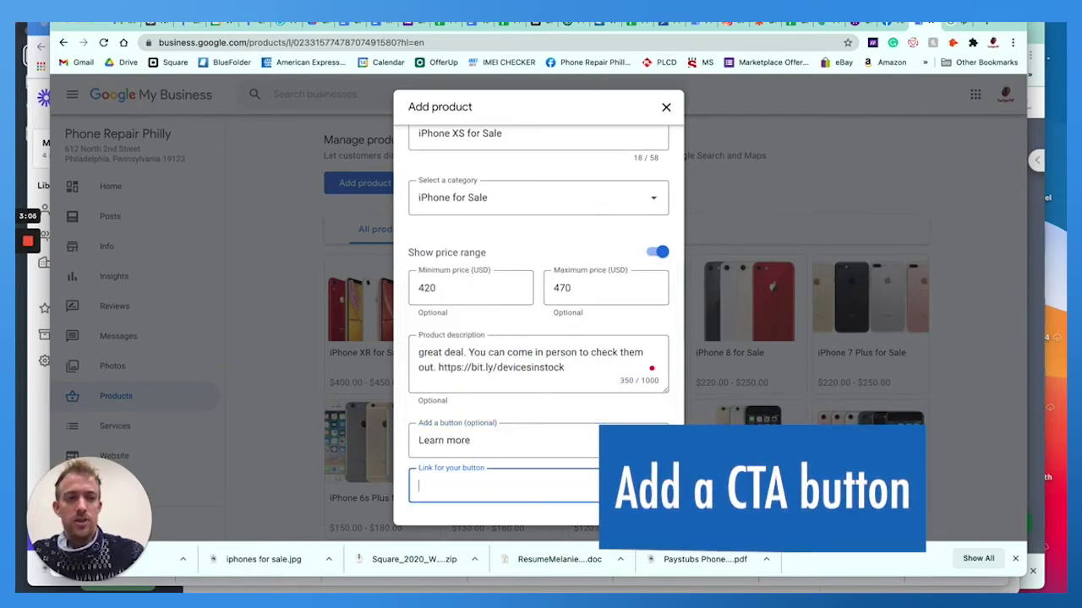
key("super+t")
type("phone")
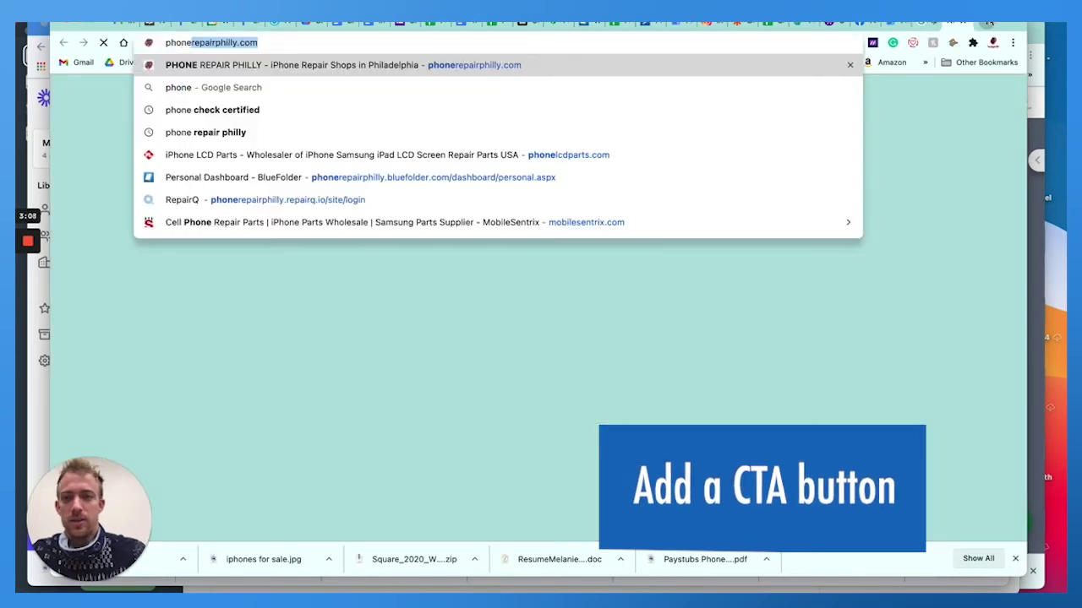
key("Return")
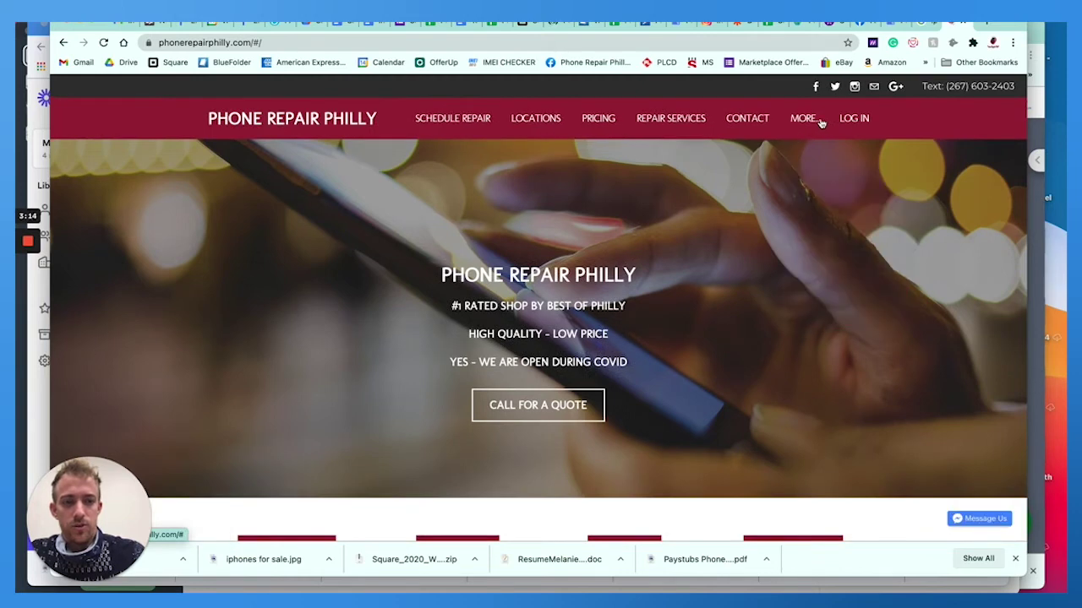
mouse_move(818, 123)
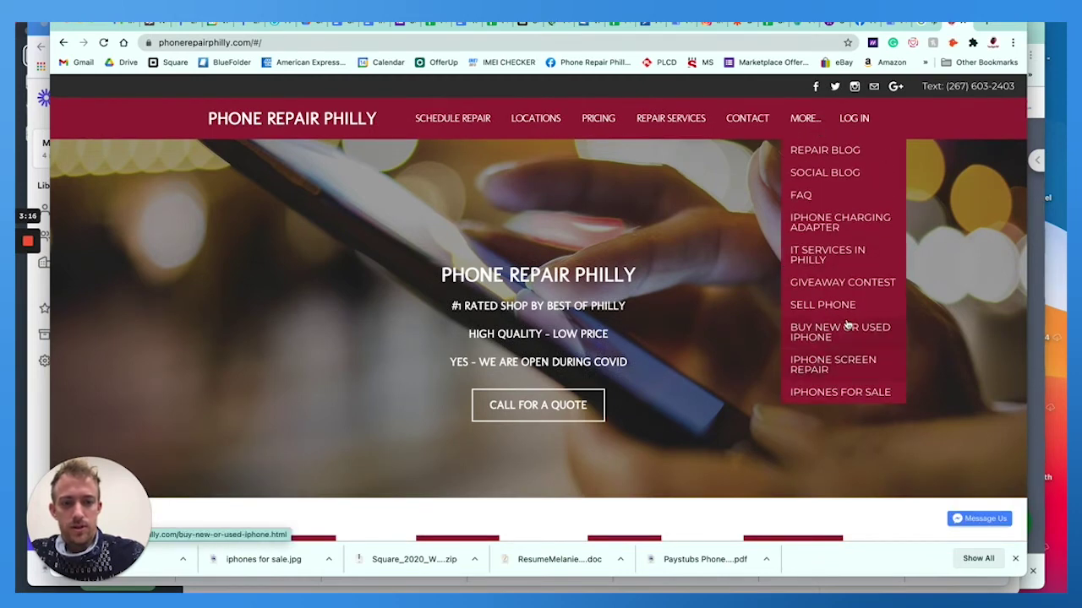
left_click(837, 394)
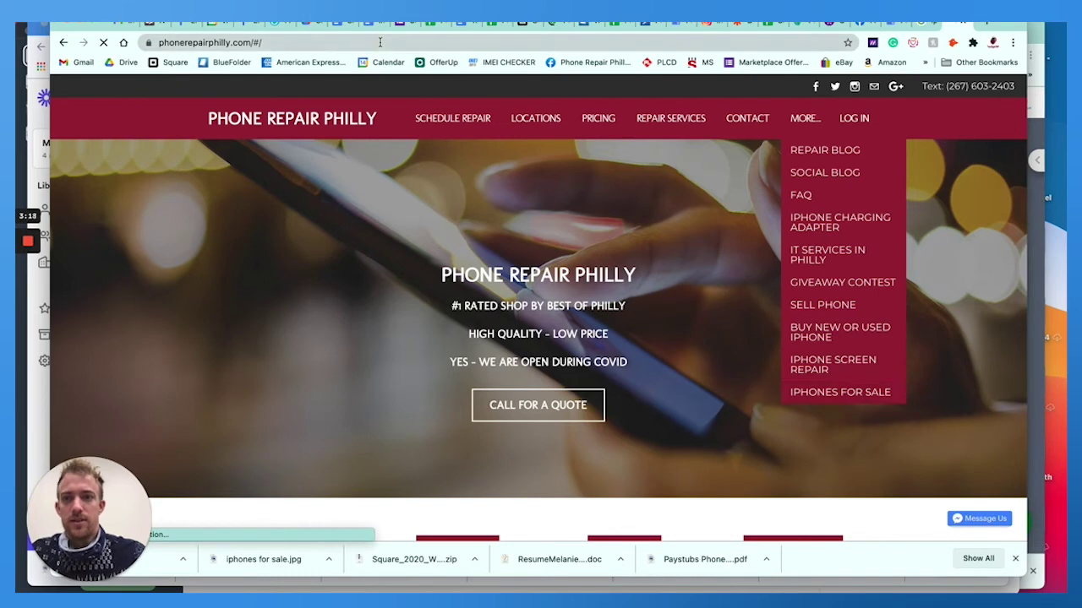
left_click(380, 42)
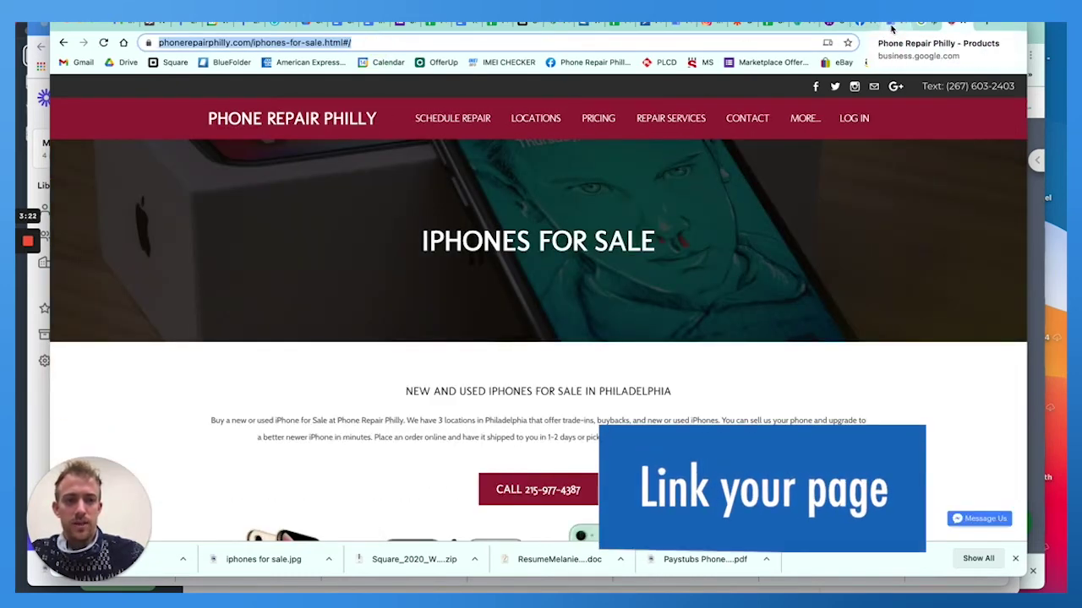
Return to the product form, link the button to the phonerepairphilly.com iPhones for Sale page and save the product
left_click(892, 30)
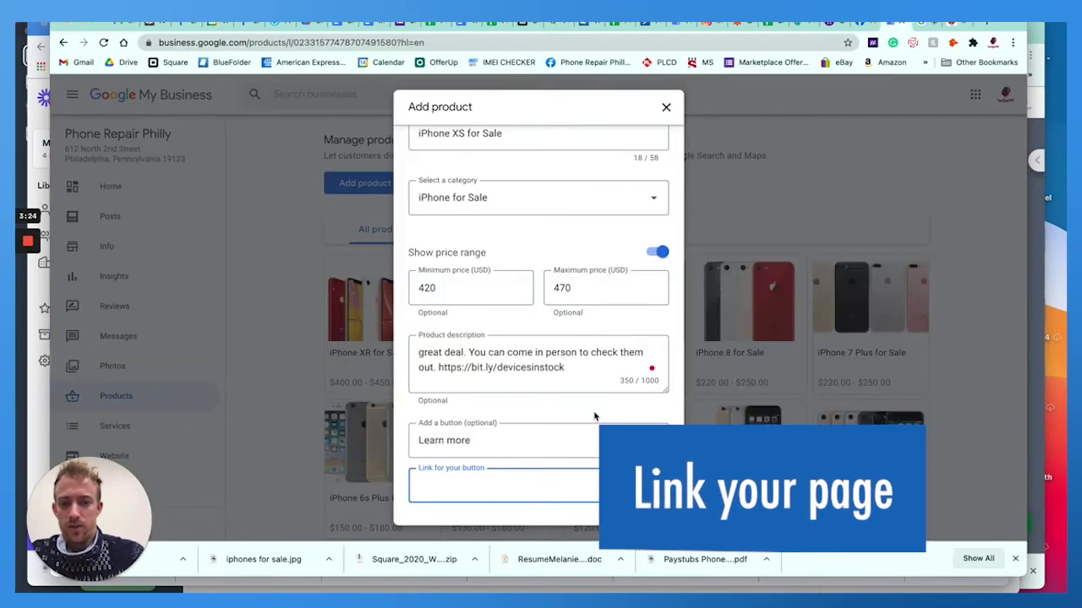
type("https://www.phonerepairphilly.com/iphones-for-sale")
scroll(594, 416, "down", 1)
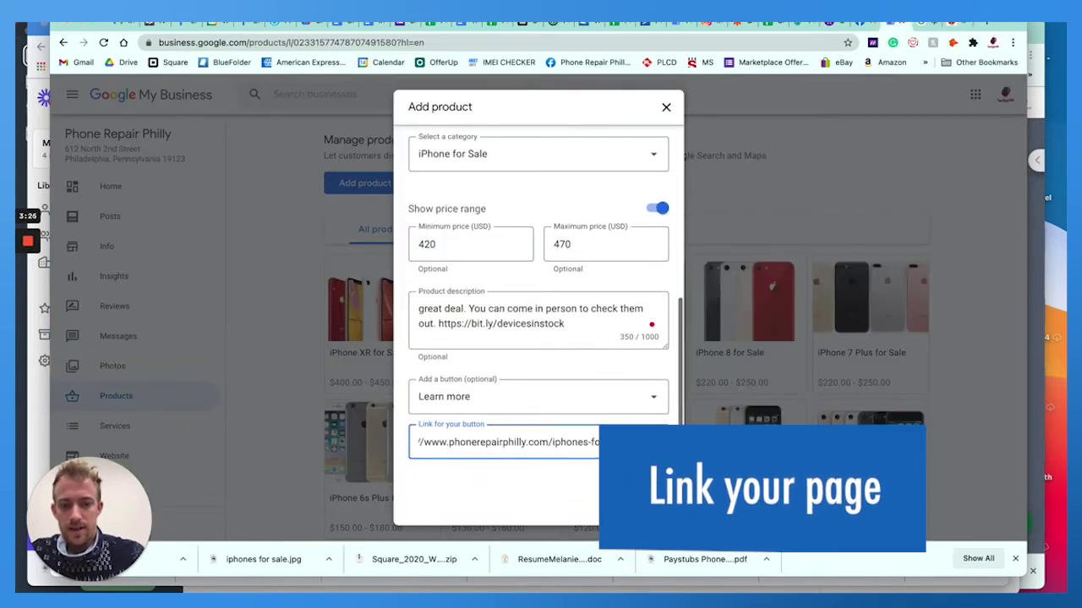
left_click(642, 504)
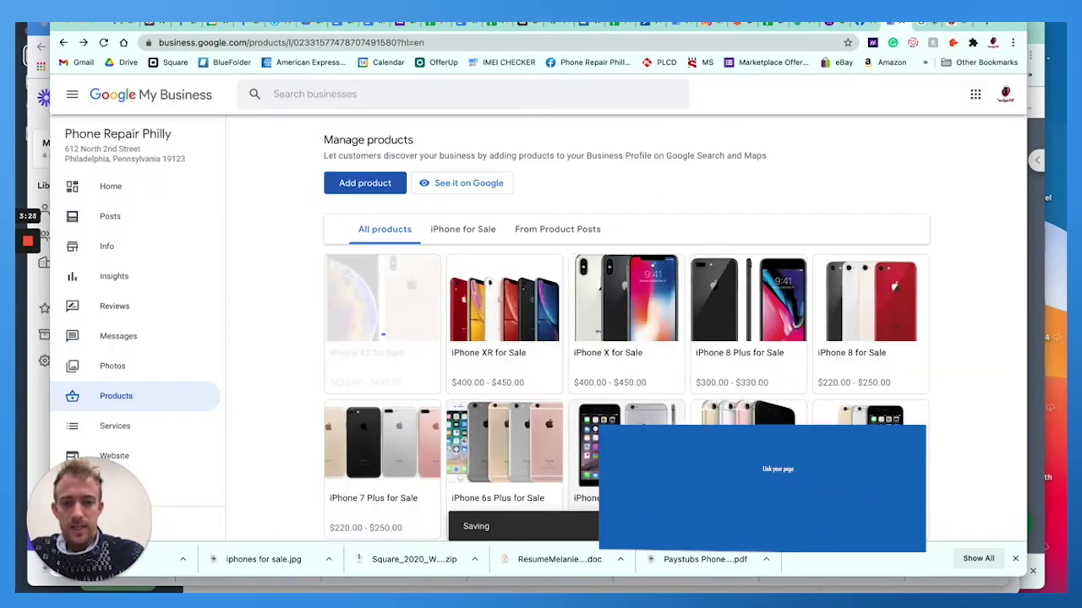
Look through the full list of products in the business profile
scroll(528, 338, "down", 3)
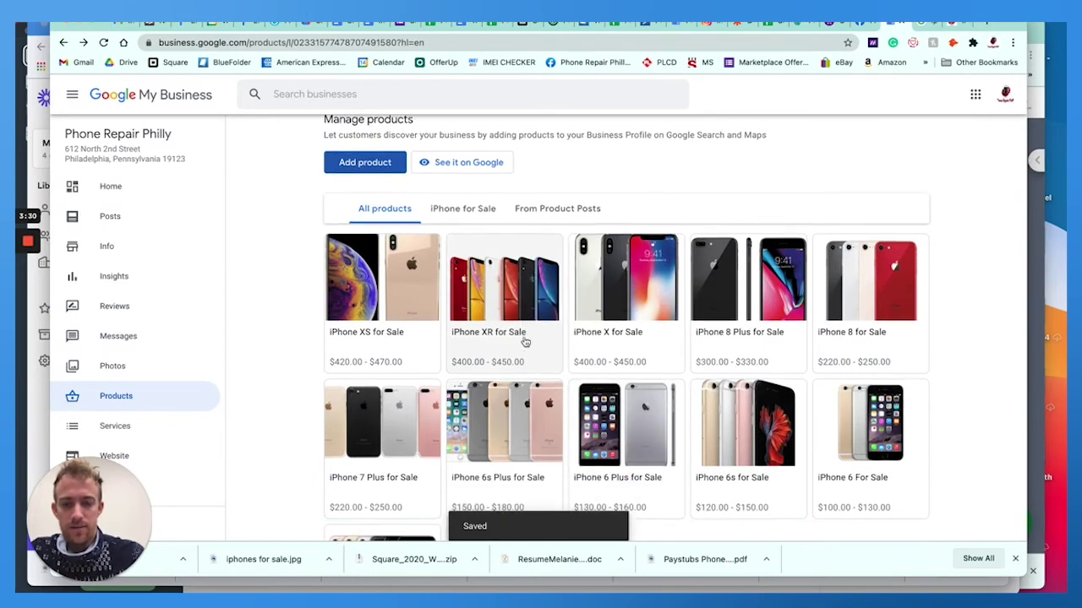
scroll(520, 340, "down", 2)
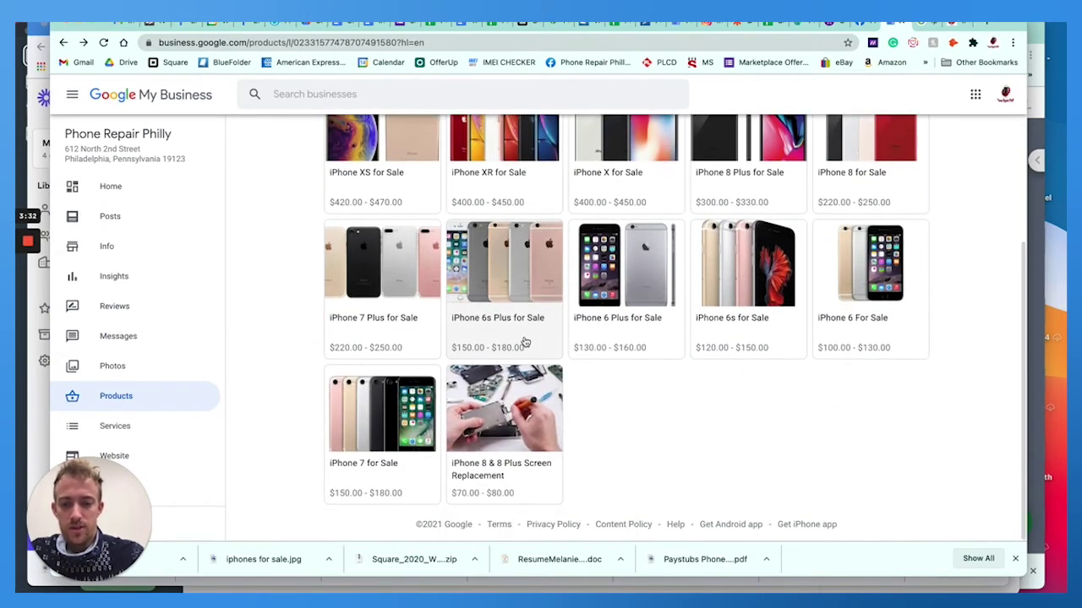
scroll(516, 338, "up", 5)
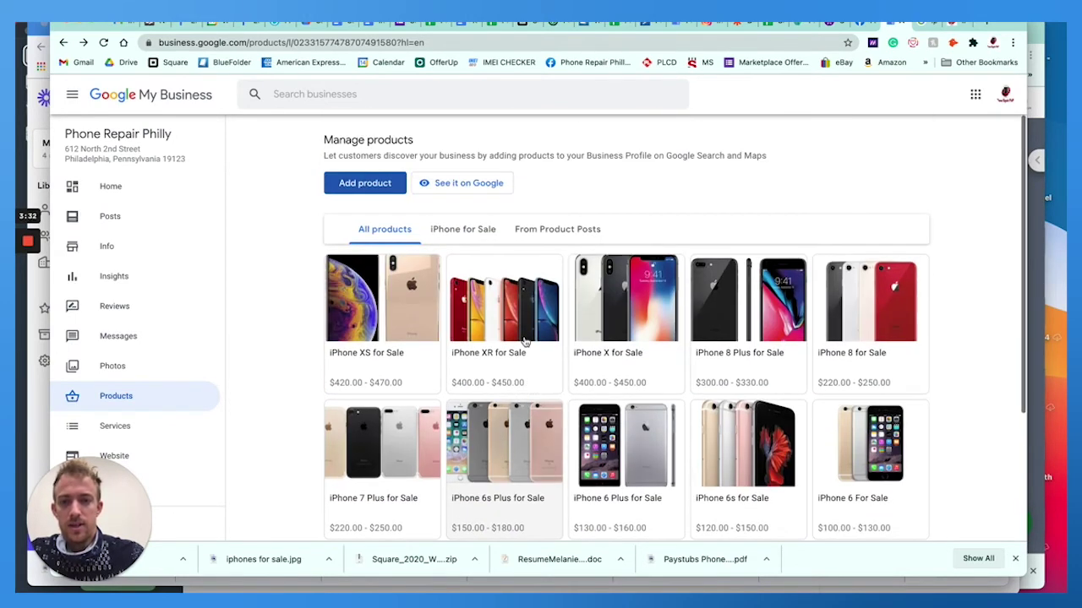
View the business listing on Google Search and look at its expanded product catalog
left_click(456, 183)
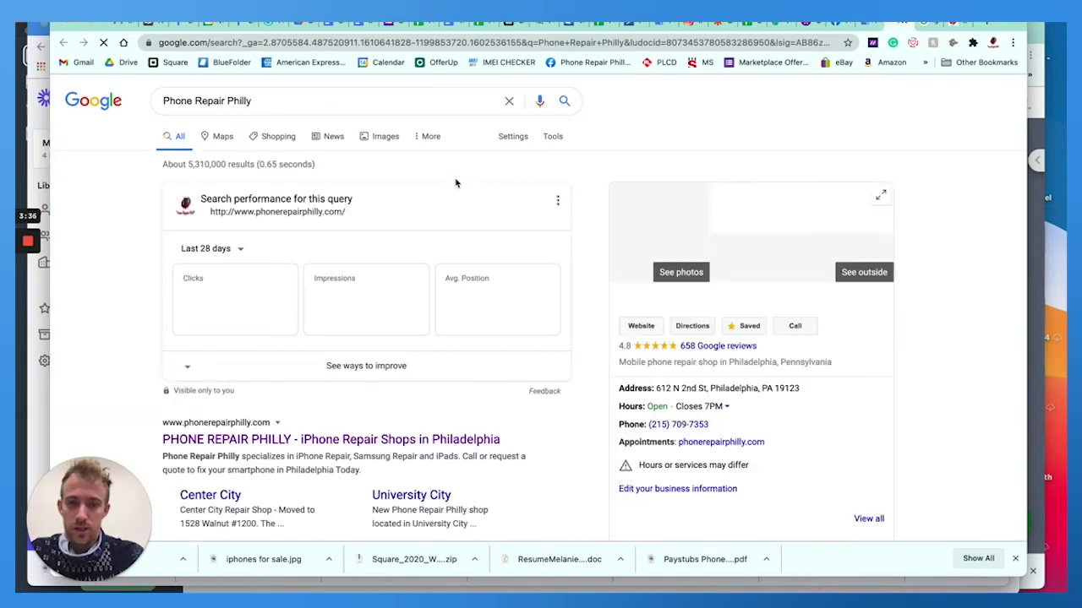
scroll(455, 183, "down", 1)
scroll(456, 183, "down", 4)
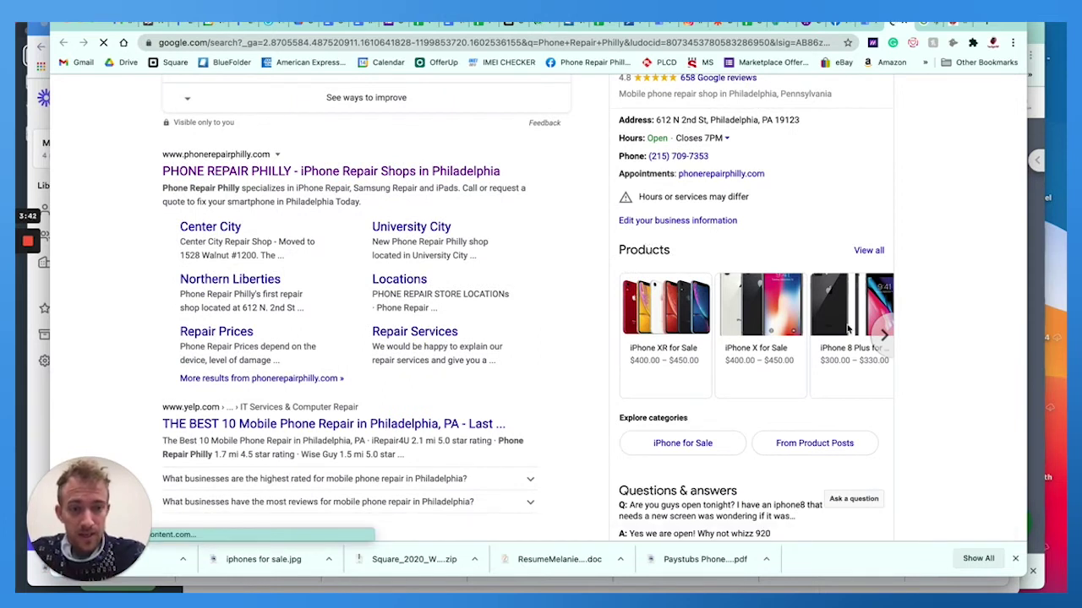
left_click(884, 338)
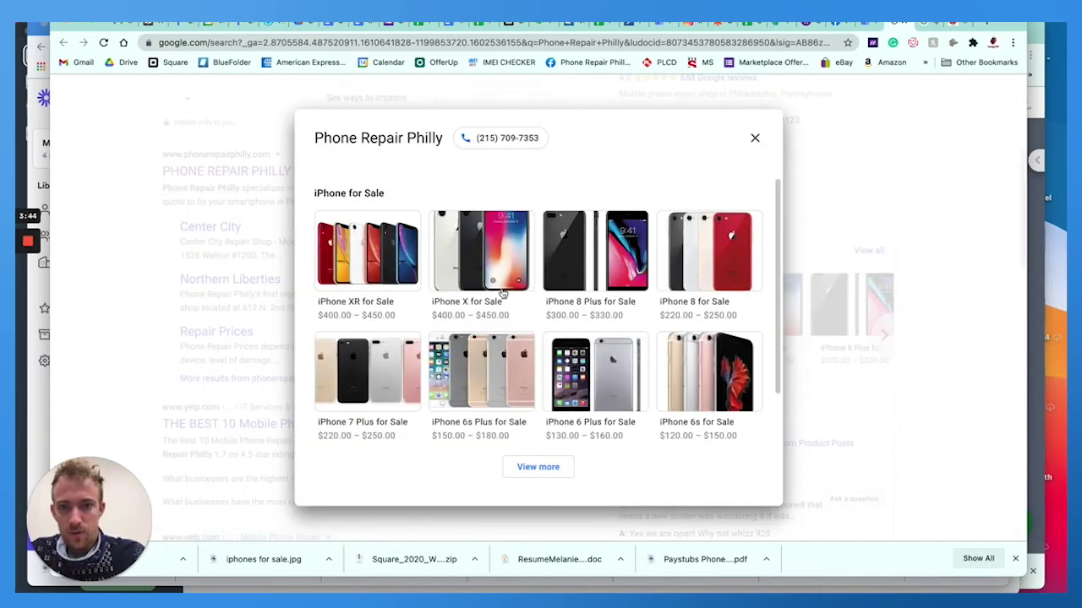
left_click(757, 138)
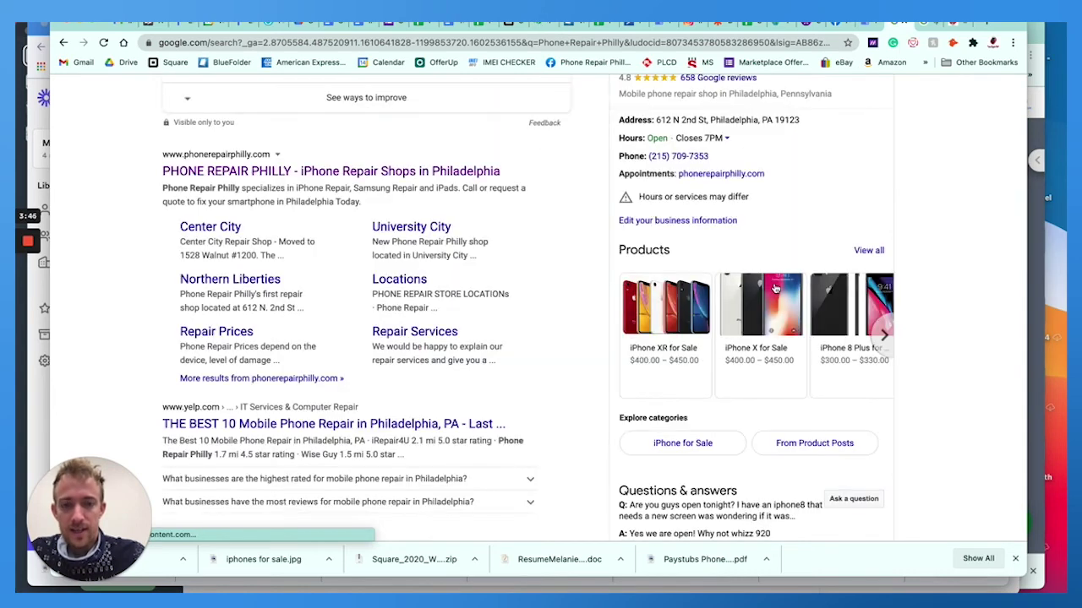
Examine the Google listing's business details, products, questions, reviews and posts, and return to the product management page
scroll(774, 288, "up", 3)
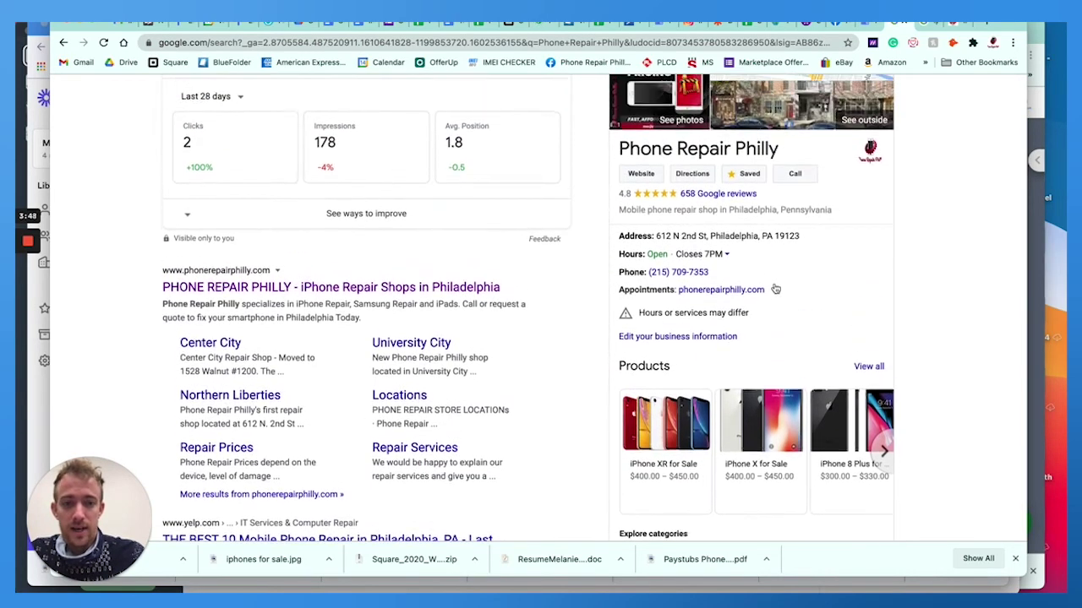
scroll(774, 288, "up", 3)
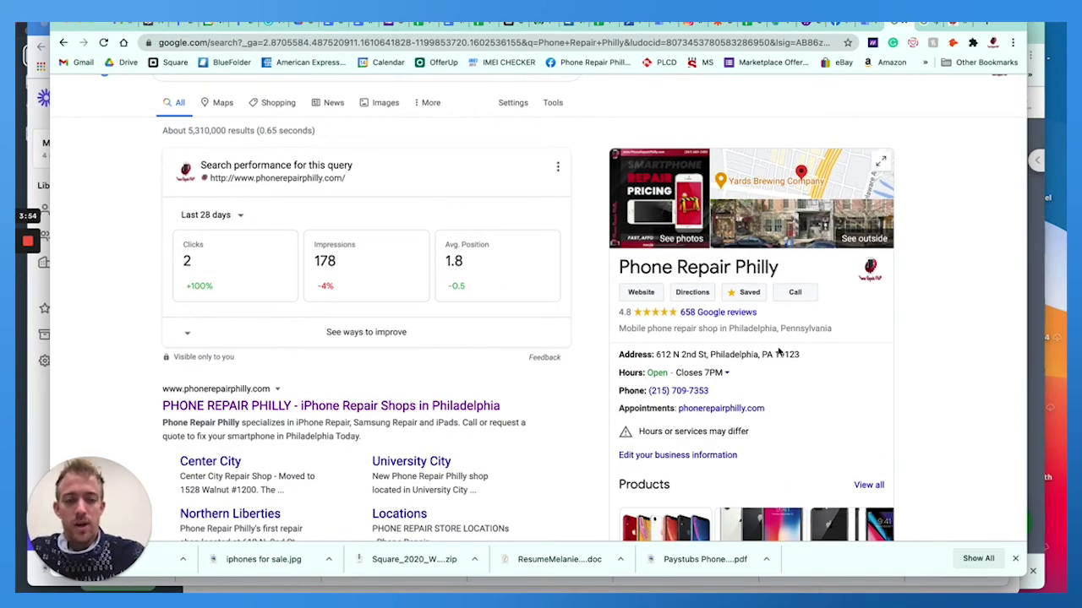
scroll(798, 380, "up", 1)
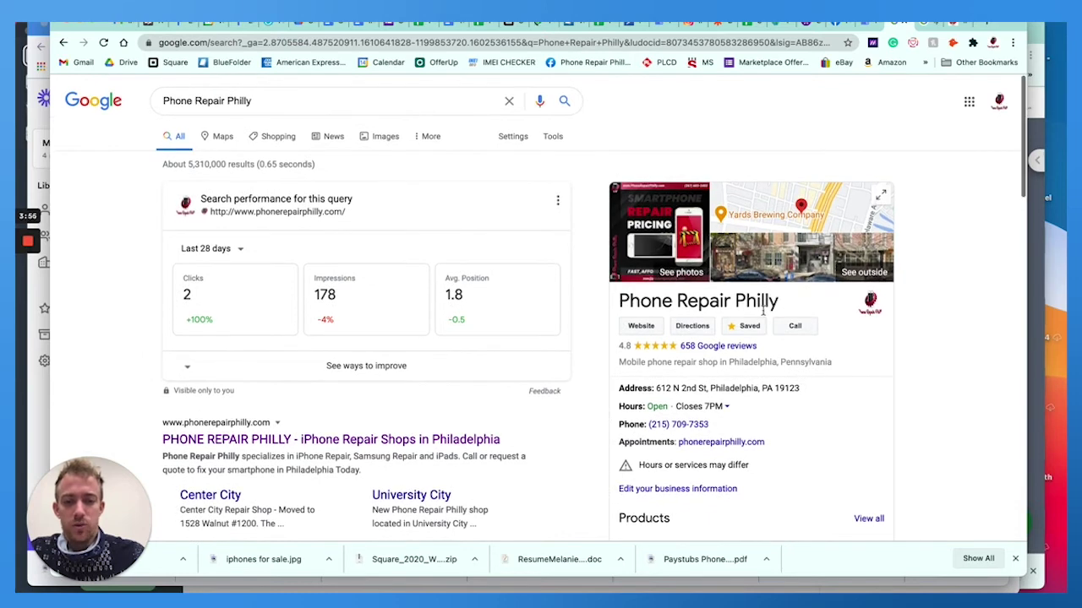
scroll(765, 315, "down", 7)
scroll(763, 314, "down", 2)
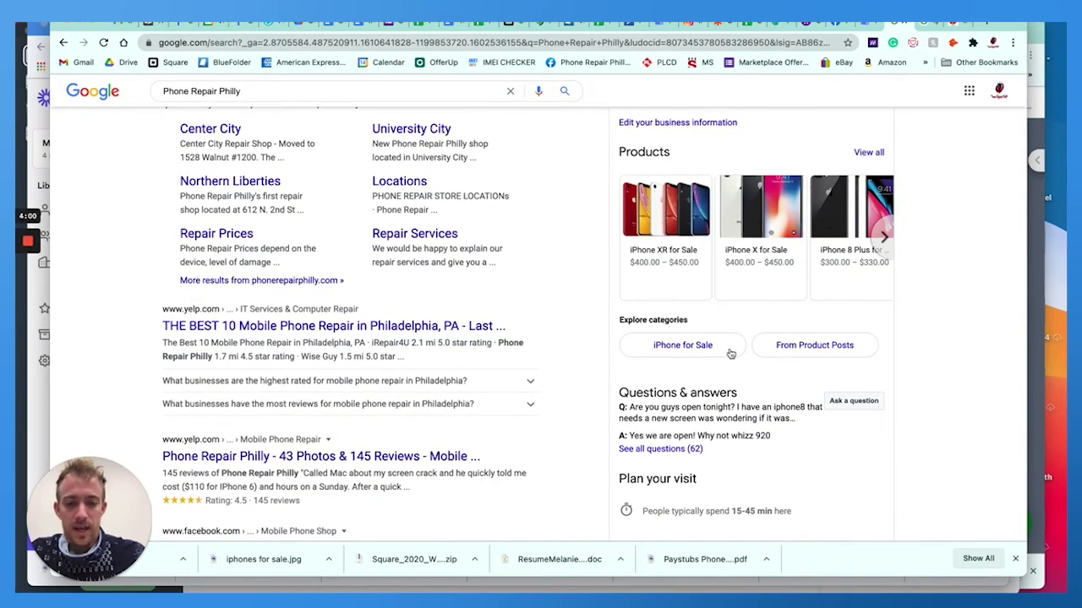
scroll(730, 353, "down", 3)
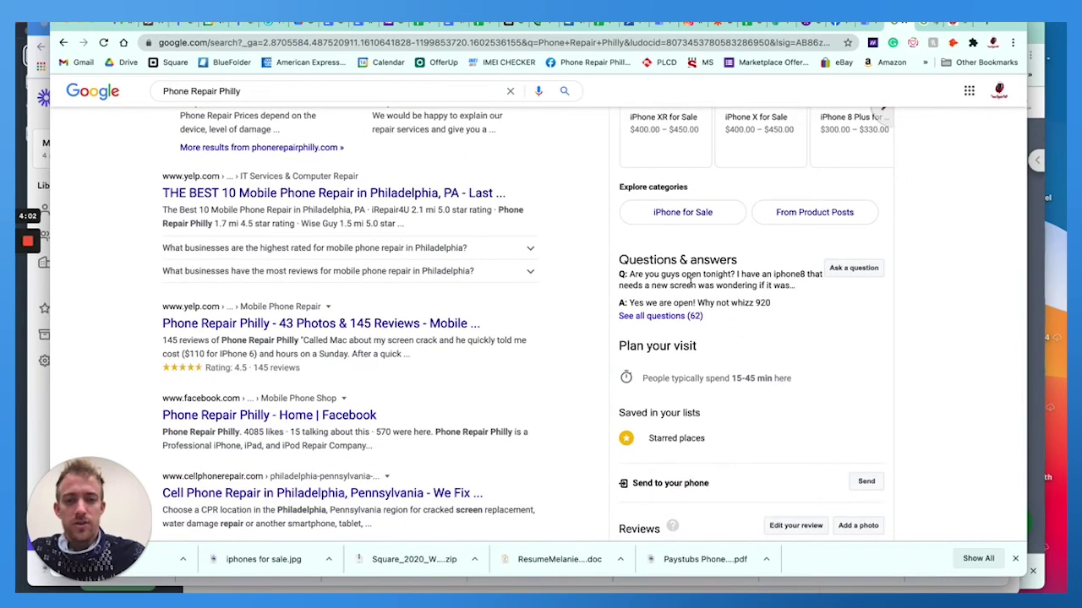
scroll(690, 283, "down", 2)
scroll(691, 287, "down", 4)
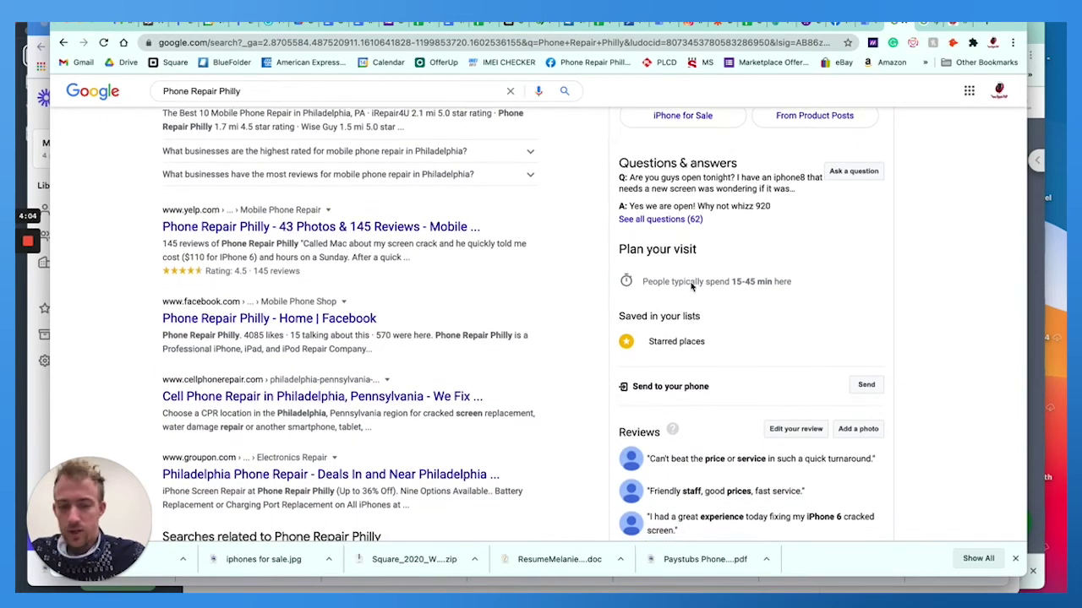
scroll(710, 331, "down", 6)
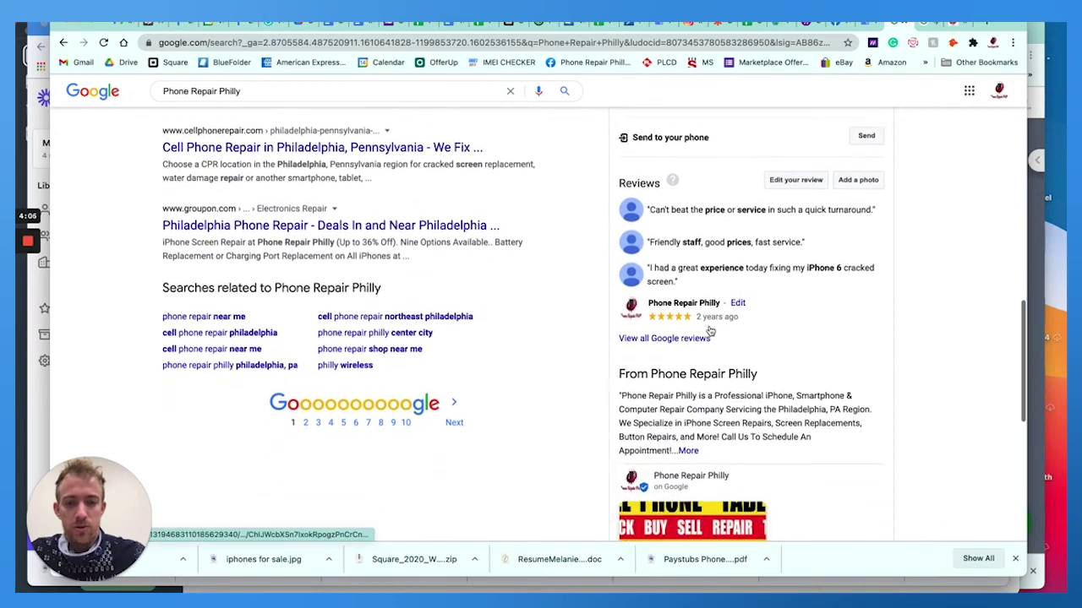
scroll(710, 382, "down", 5)
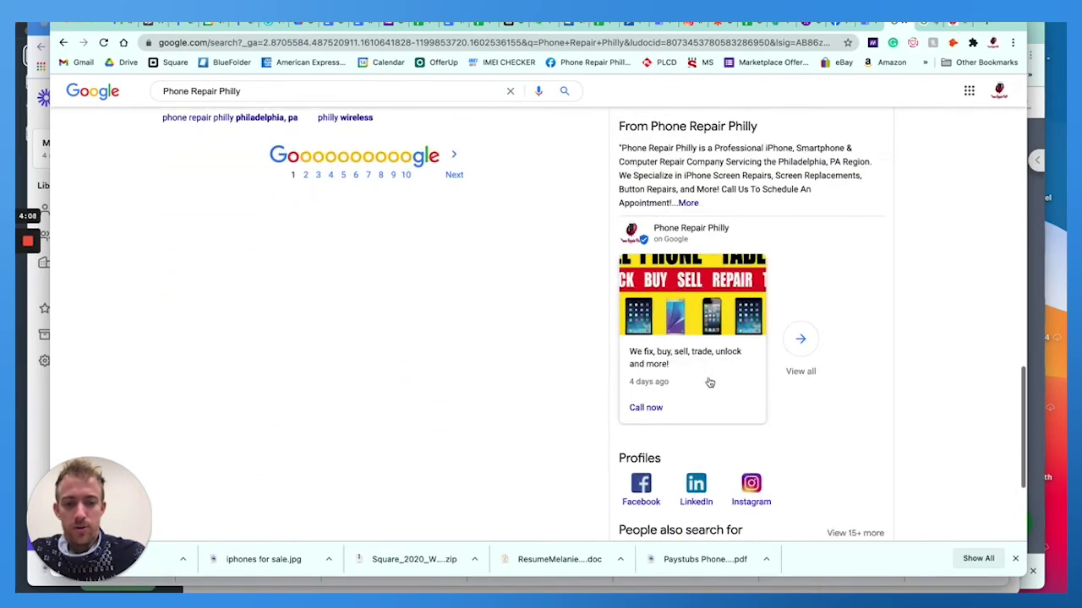
scroll(710, 382, "up", 3)
scroll(710, 382, "up", 20)
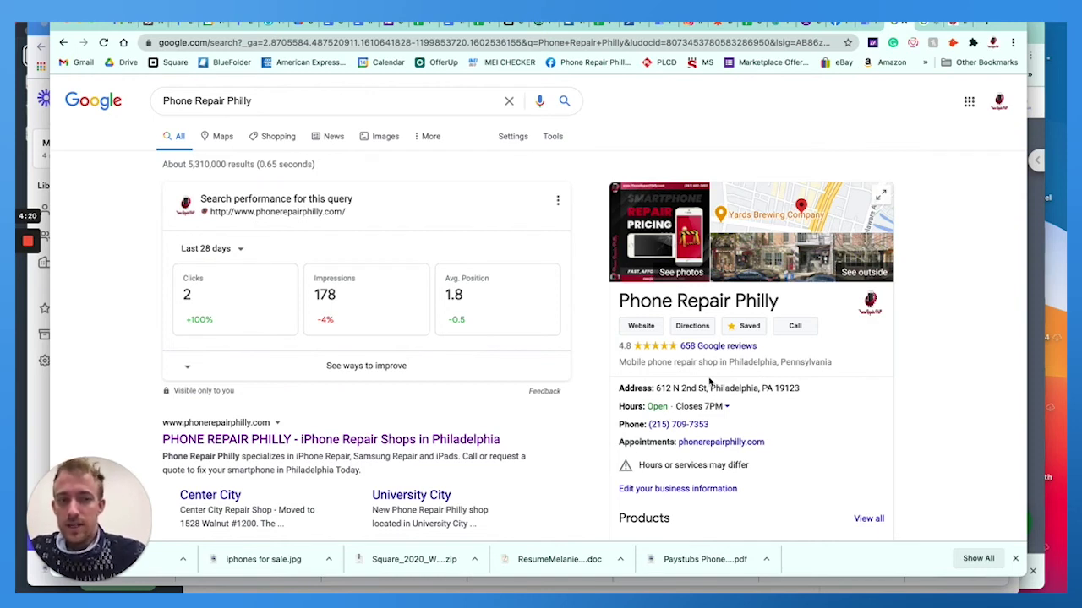
left_click(862, 24)
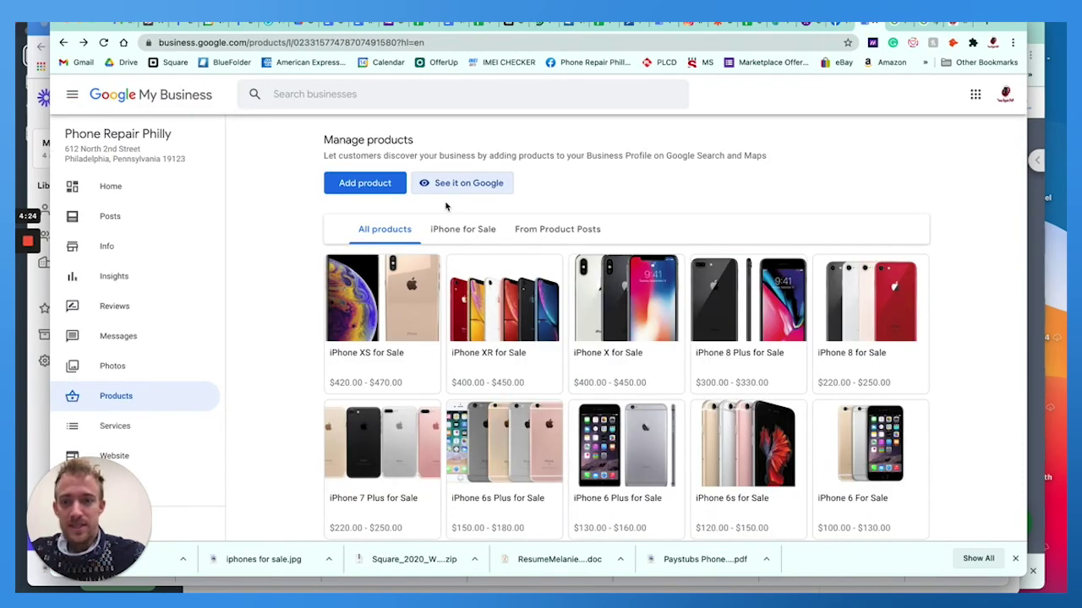